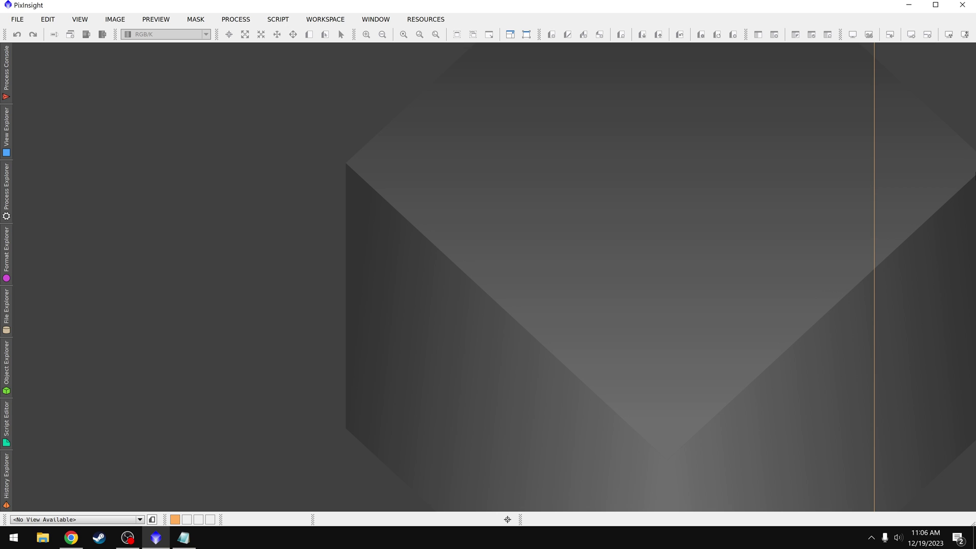
- Open Global Preferences at Core UI Resources and reposition and shorten the window
click(48, 20)
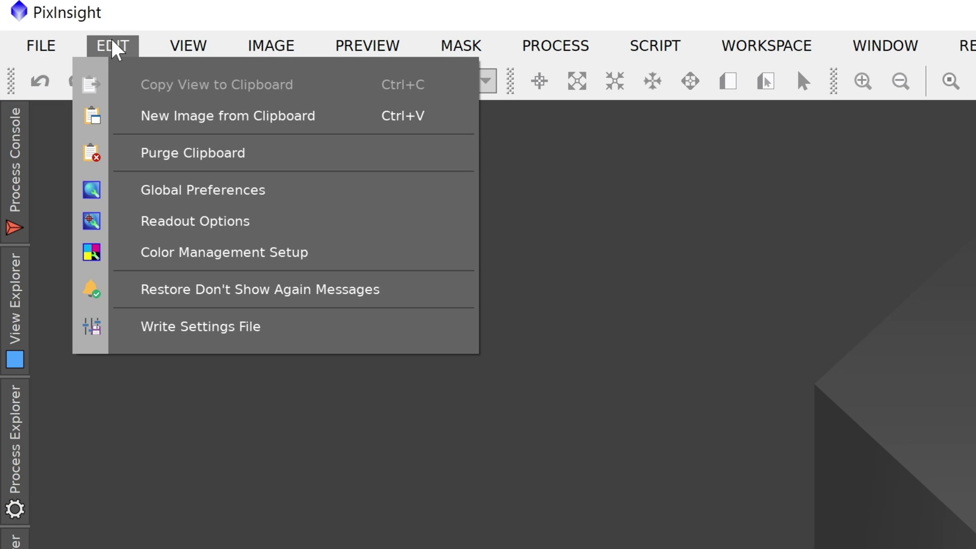
click(314, 194)
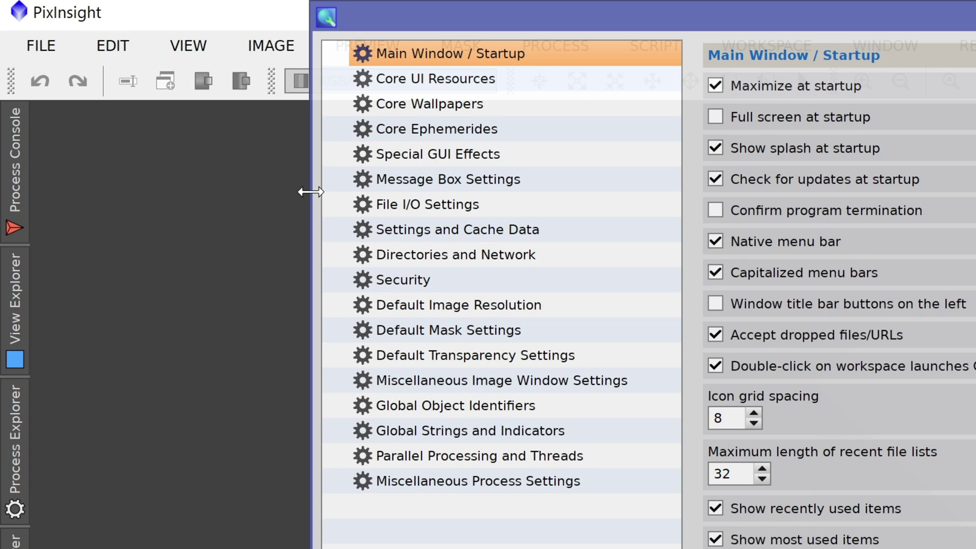
click(488, 82)
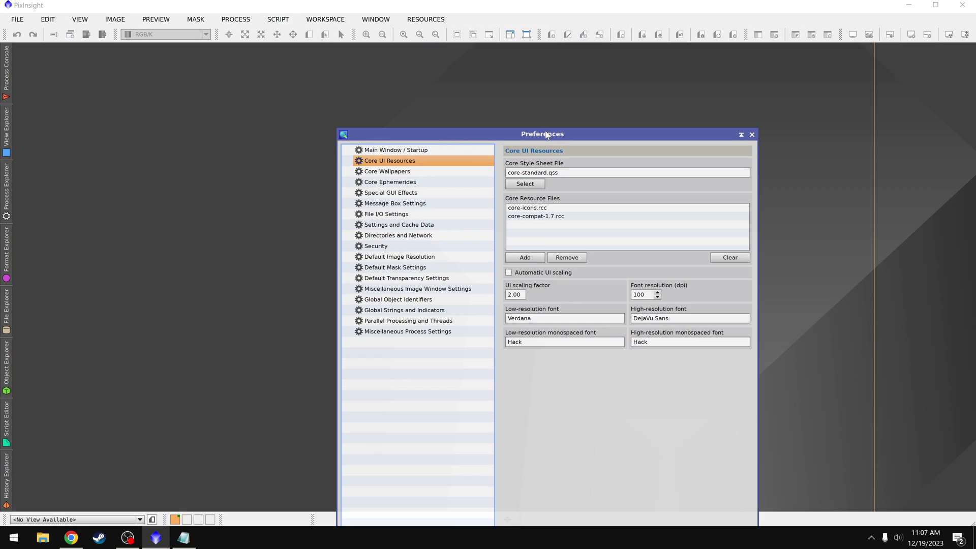
drag(547, 136, 443, 63)
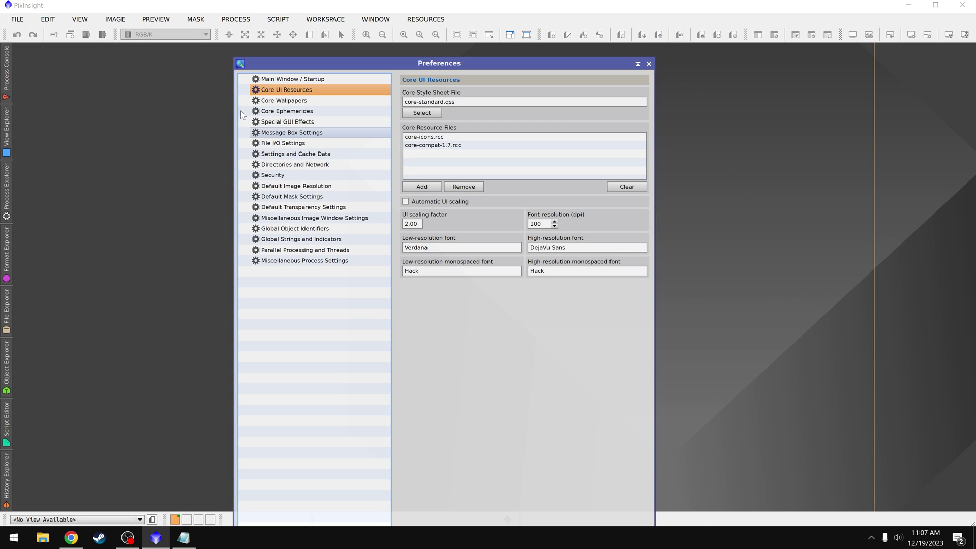
drag(312, 57, 315, 163)
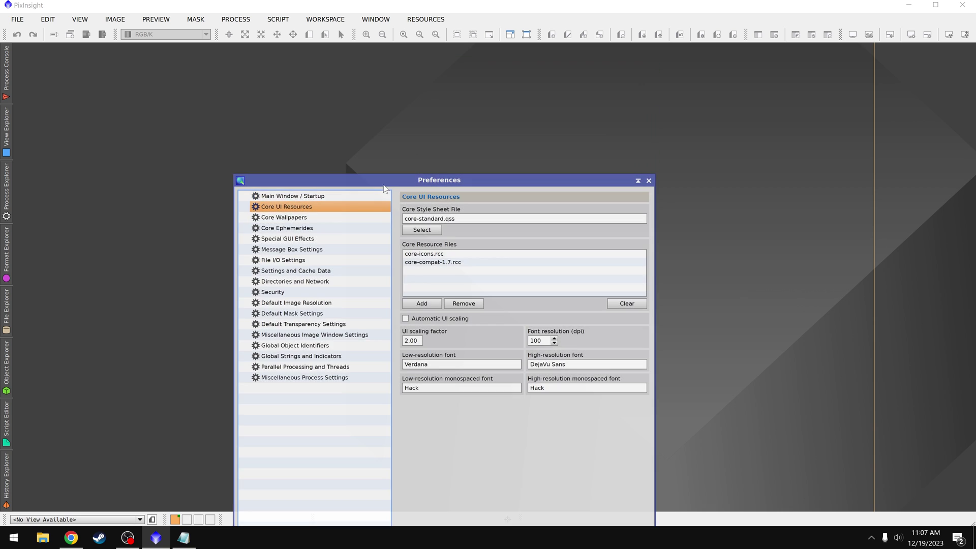
drag(386, 170, 386, 80)
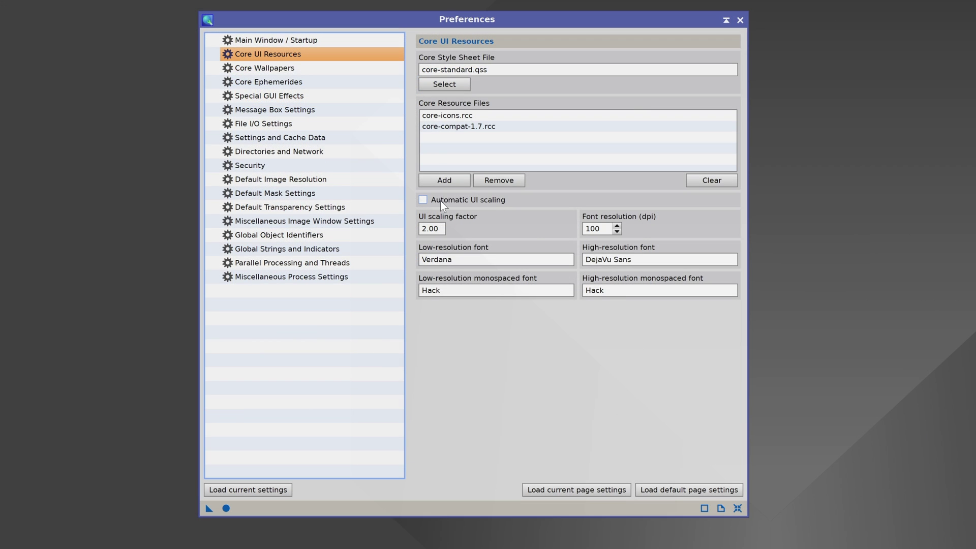
- Toggle automatic UI scaling on and back off, then select the 2.00 UI scaling factor value
mouse_move(456, 203)
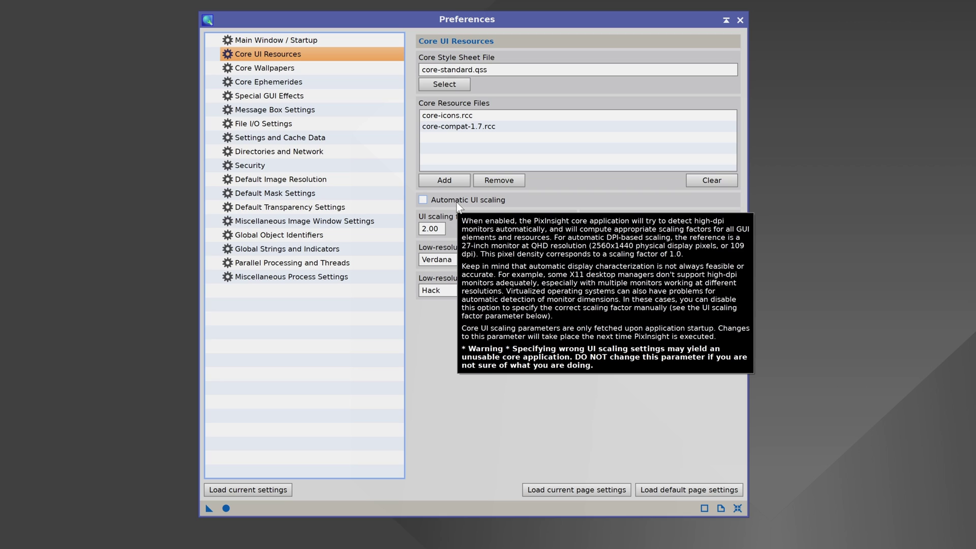
click(457, 202)
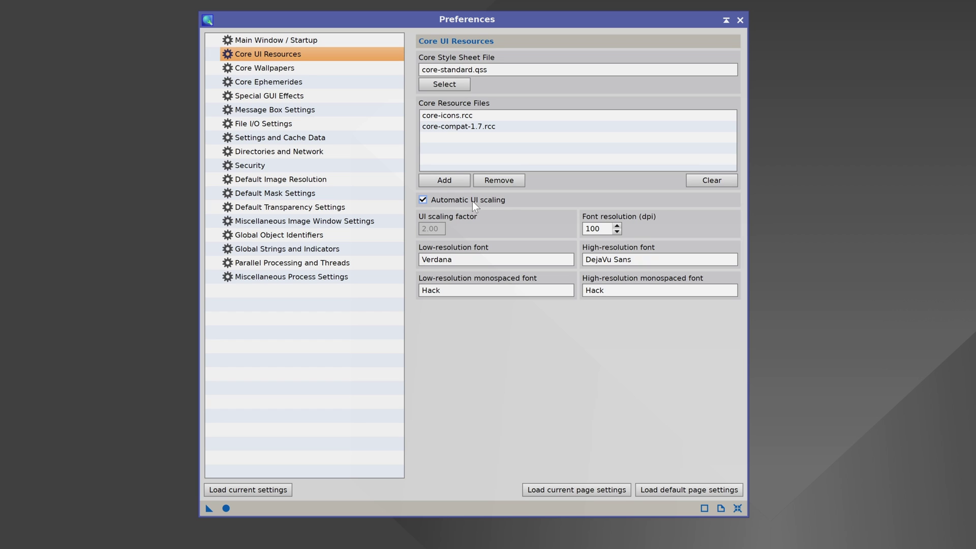
click(471, 201)
double_click(434, 229)
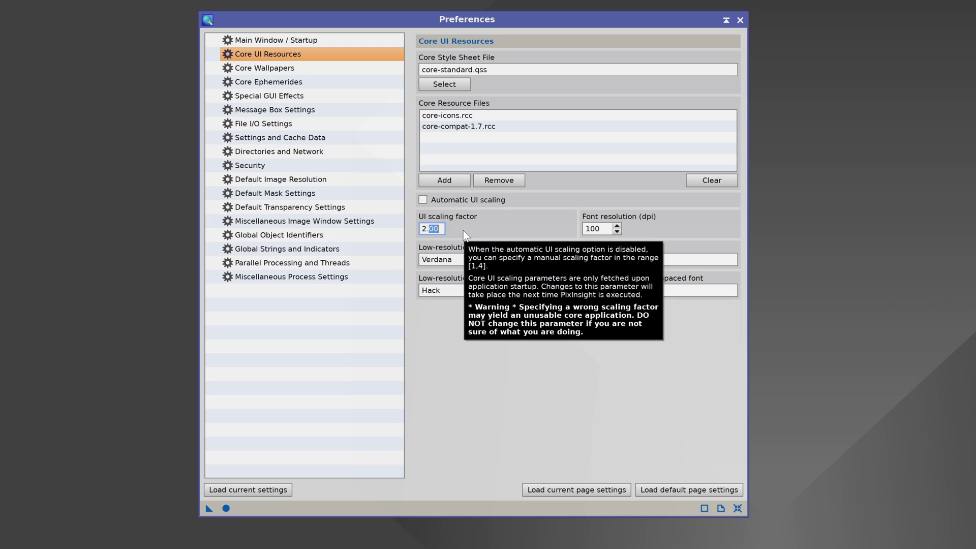
- Change the UI scaling factor to 4.00, apply it globally and restart PixInsight
key(ctrl+a)
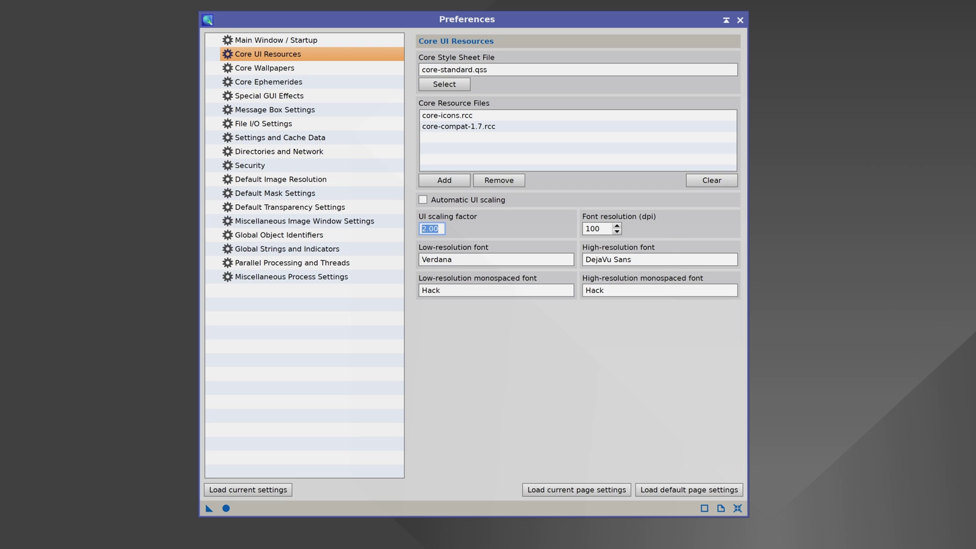
text(4.00)
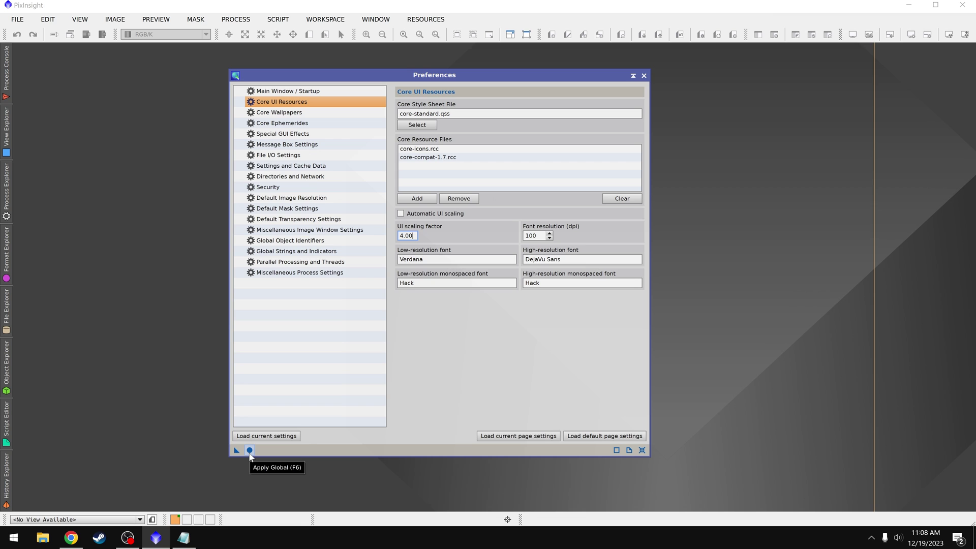
click(250, 451)
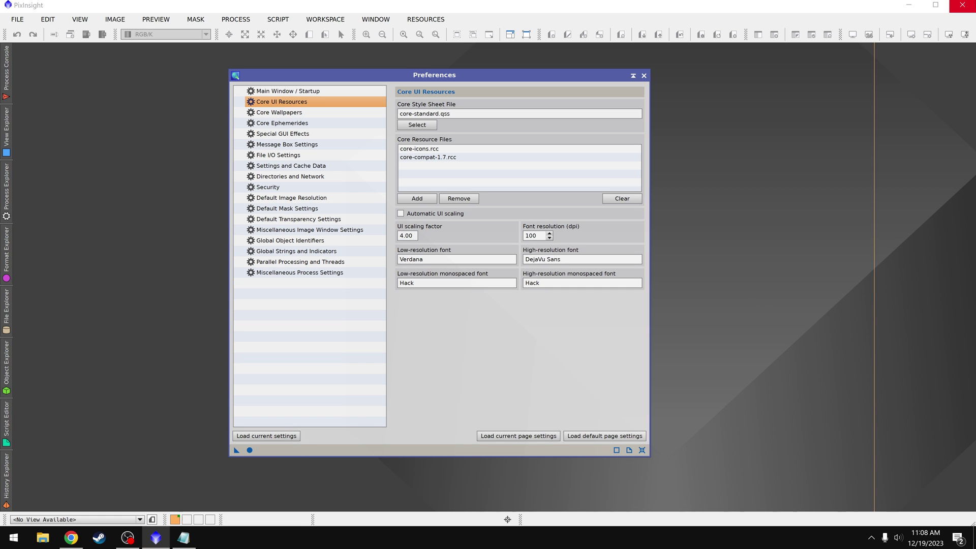
click(962, 4)
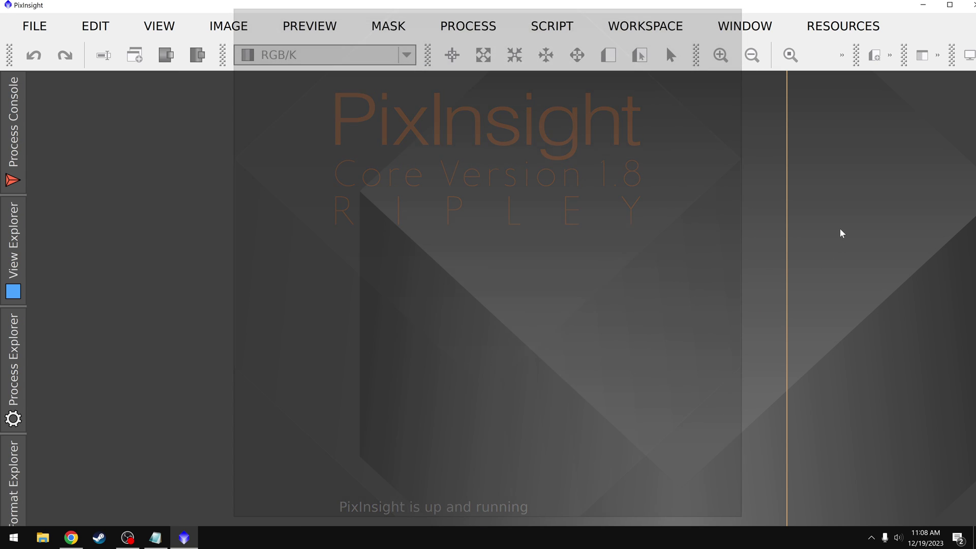
- Reopen Global Preferences at Core UI Resources, moving the window to the left
click(87, 28)
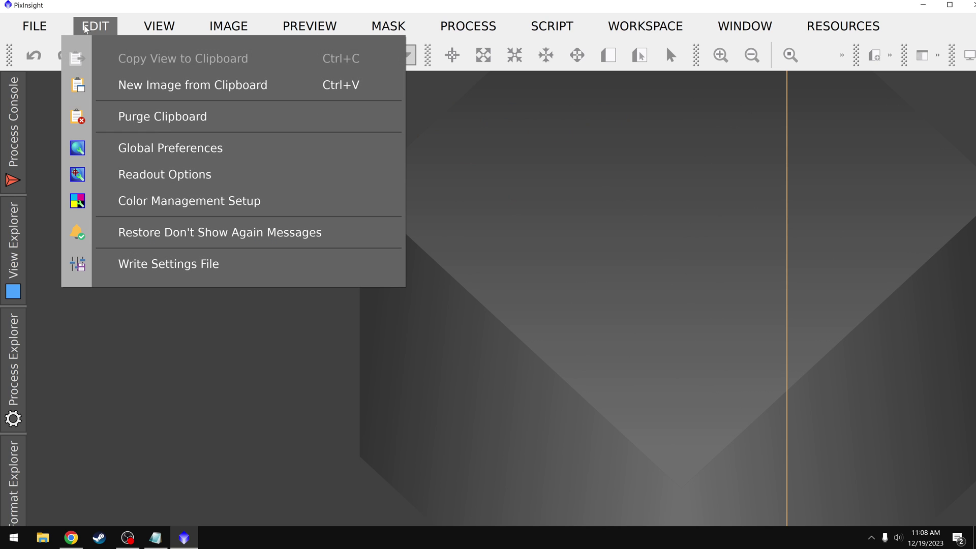
click(206, 151)
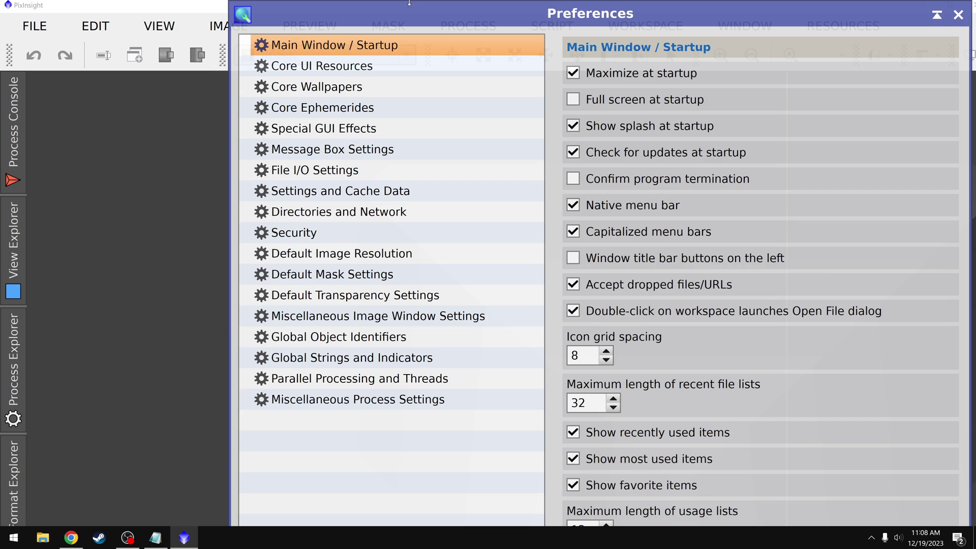
drag(407, 7, 410, 6)
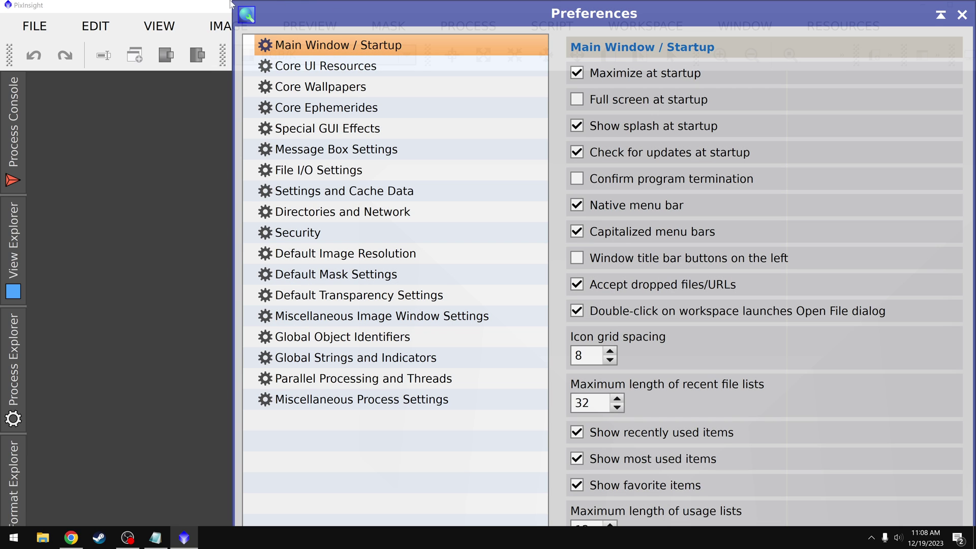
click(394, 16)
drag(394, 15, 265, 15)
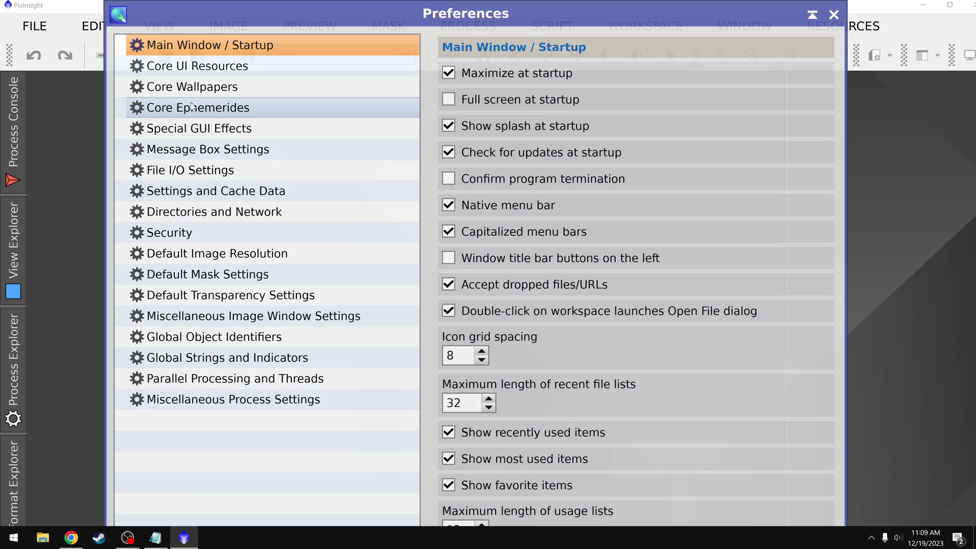
click(196, 69)
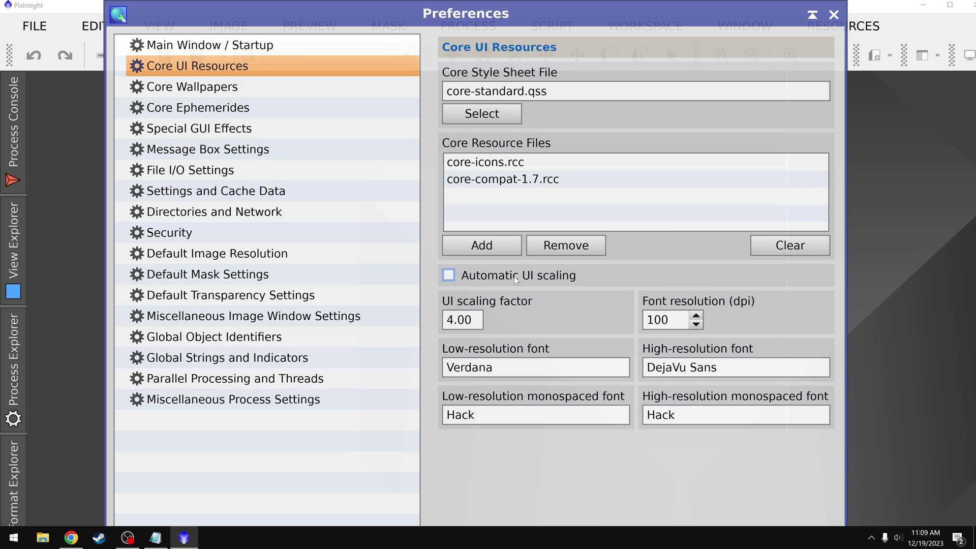
- Enable automatic UI scaling, close Preferences and maximize the restarted PixInsight window
click(547, 277)
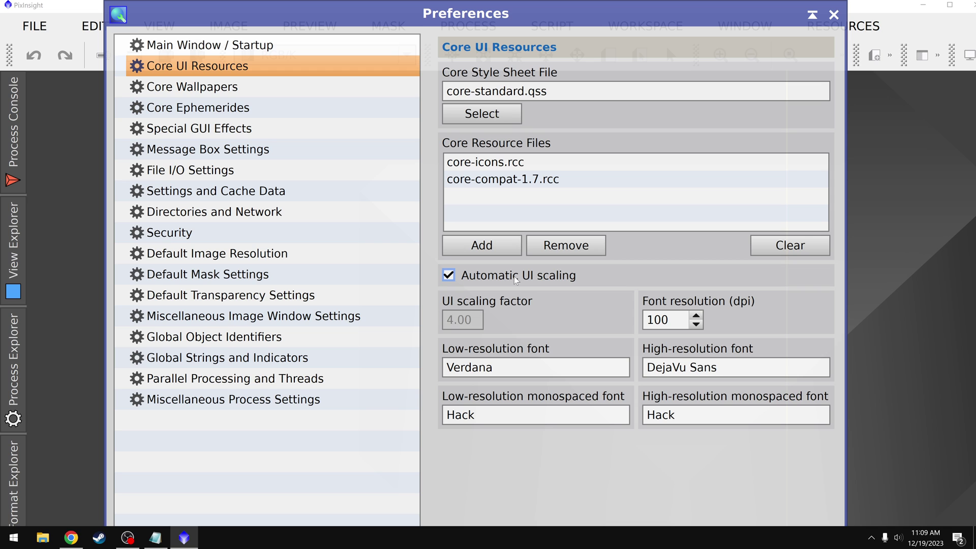
click(358, 11)
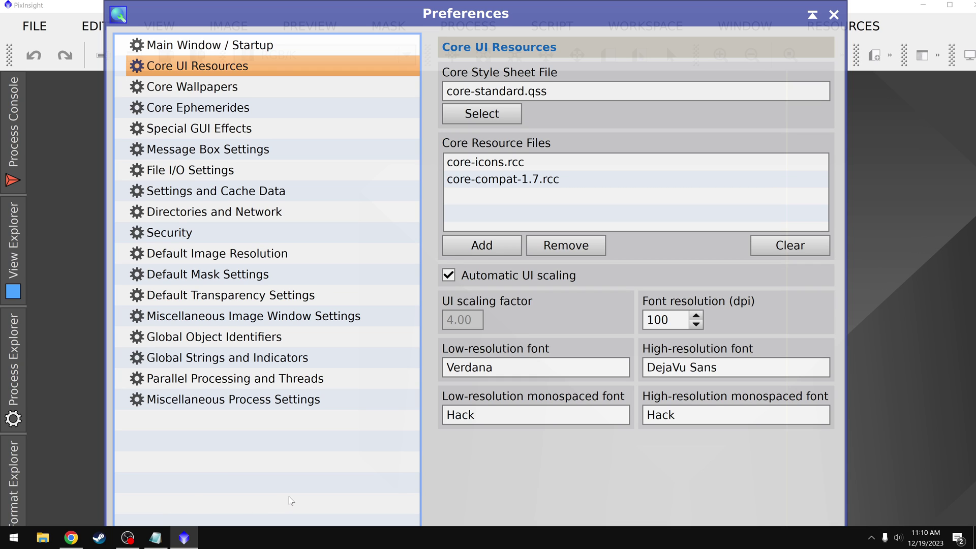
click(486, 277)
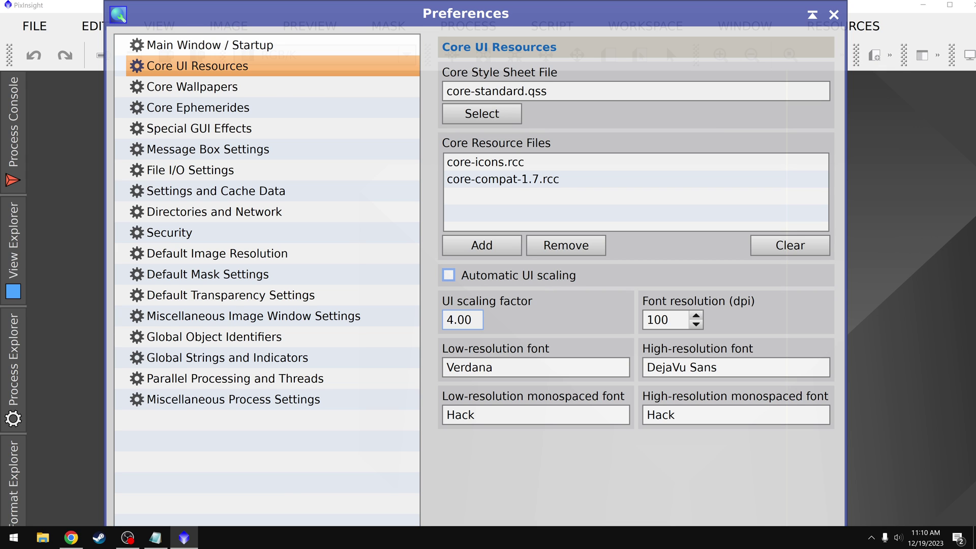
mouse_move(511, 320)
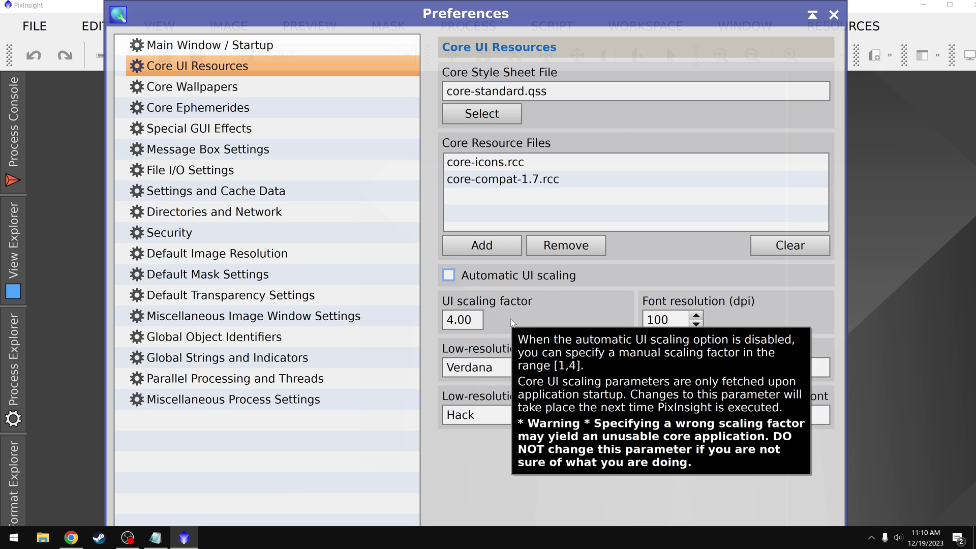
click(504, 278)
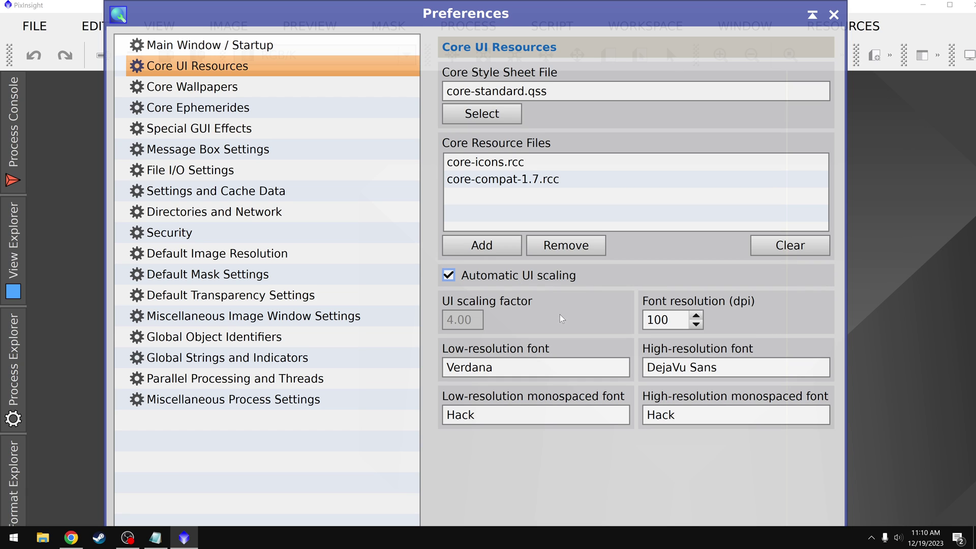
mouse_move(563, 313)
click(833, 14)
click(948, 5)
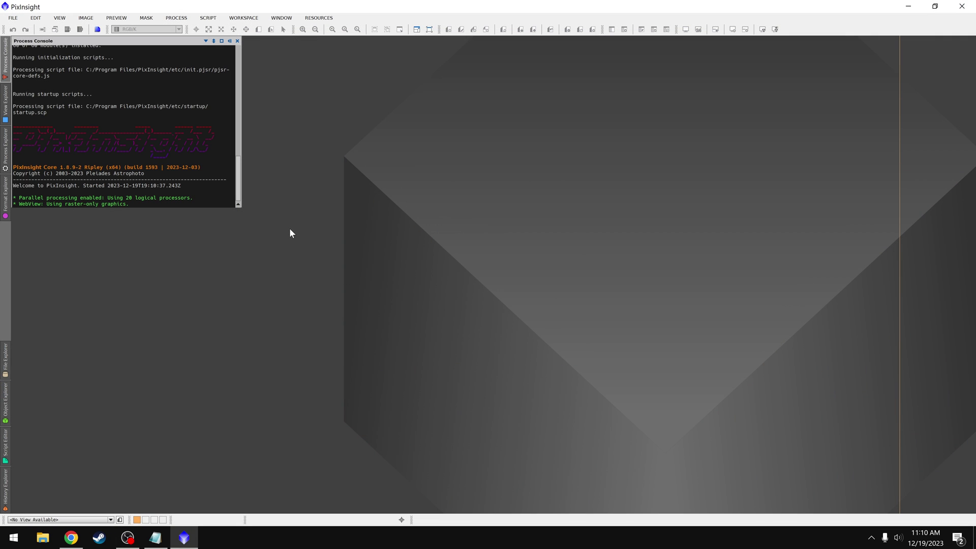
- Reopen Global Preferences at the Core UI Resources page, moving the window lower
click(35, 18)
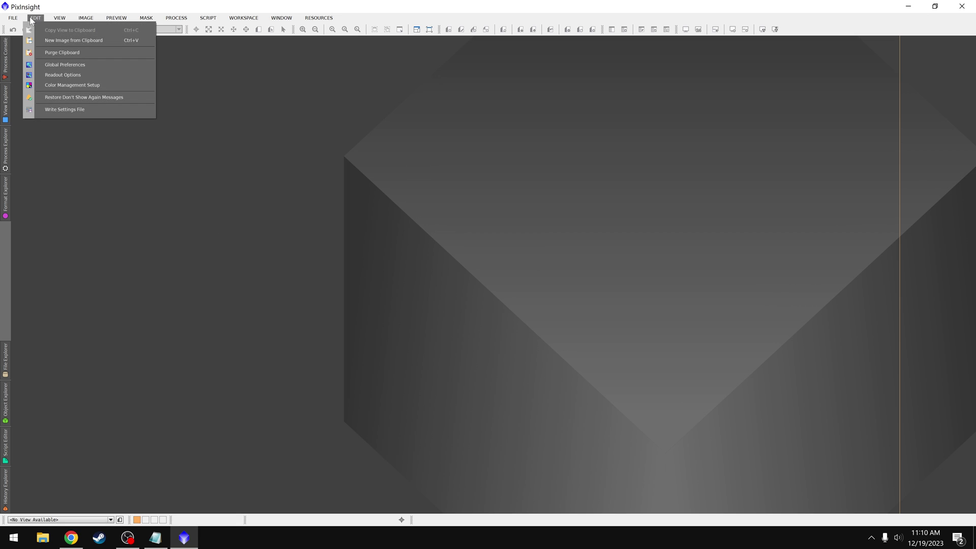
click(62, 67)
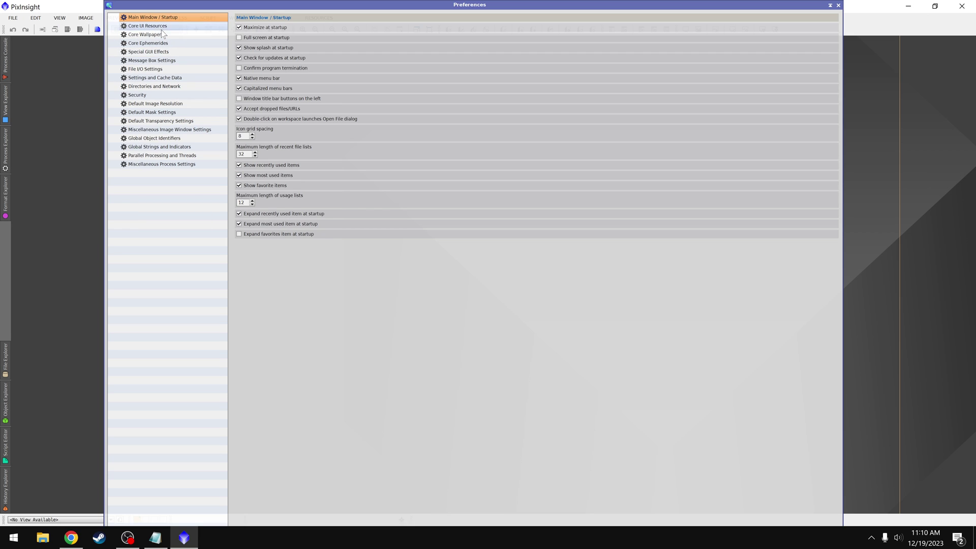
drag(229, 6, 307, 93)
click(174, 113)
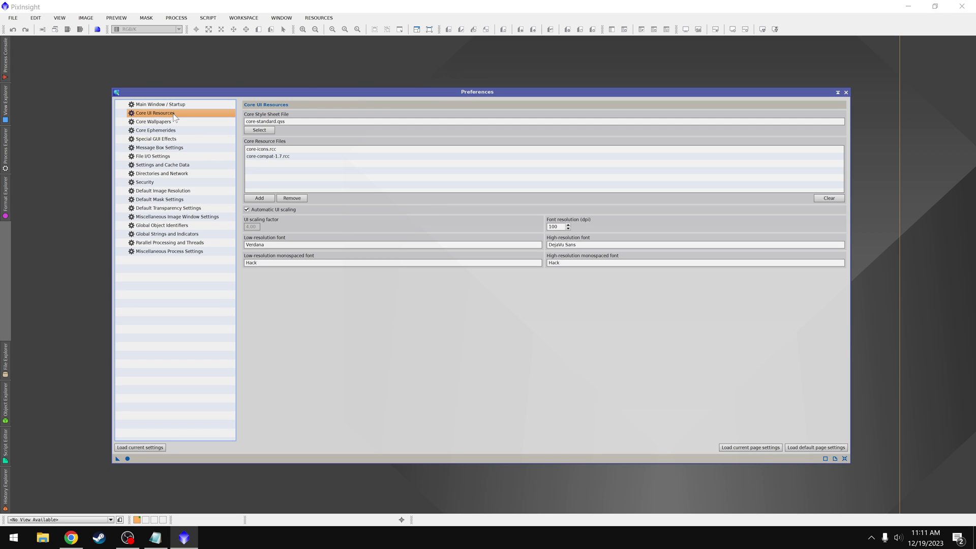
- Disable automatic UI scaling, set the factor to 2.00, apply globally and restart
click(247, 209)
double_click(253, 227)
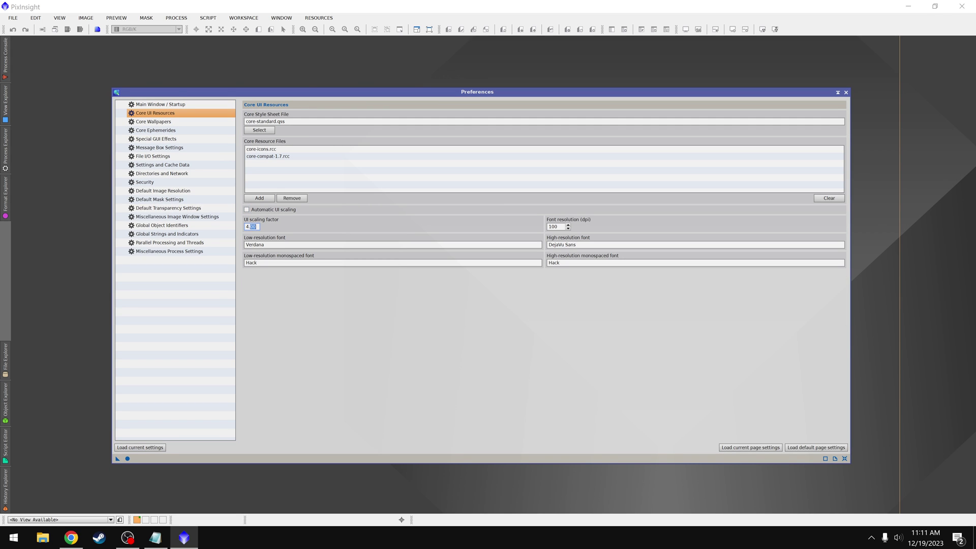
text(2.00)
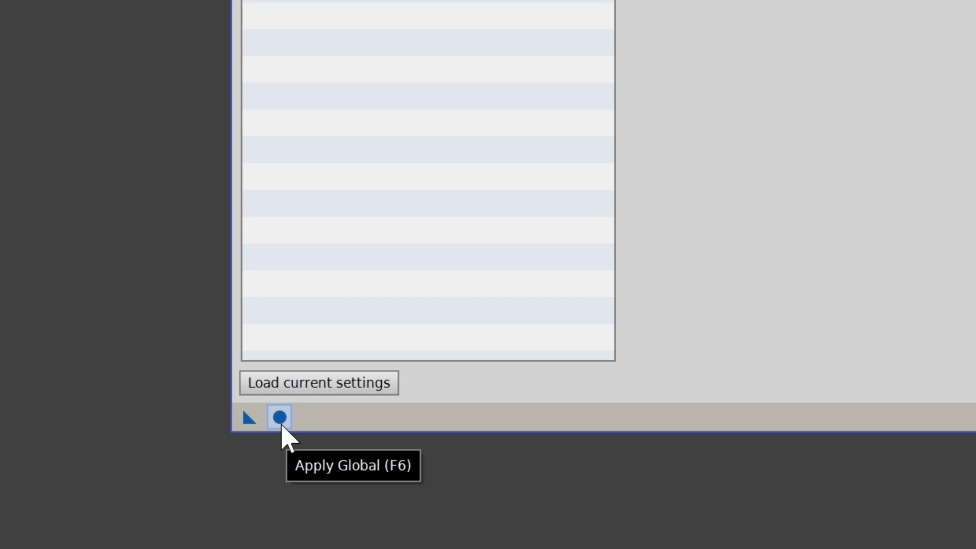
click(280, 418)
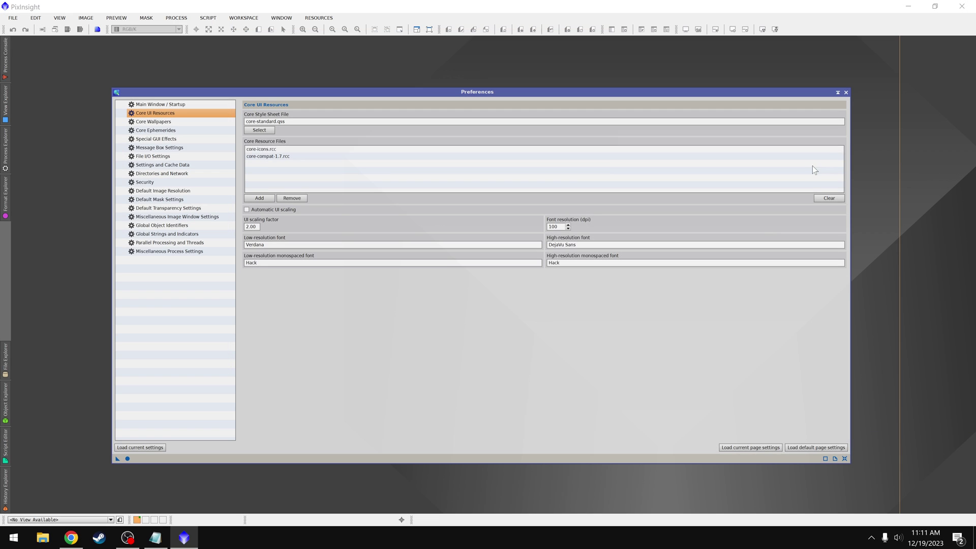
click(846, 92)
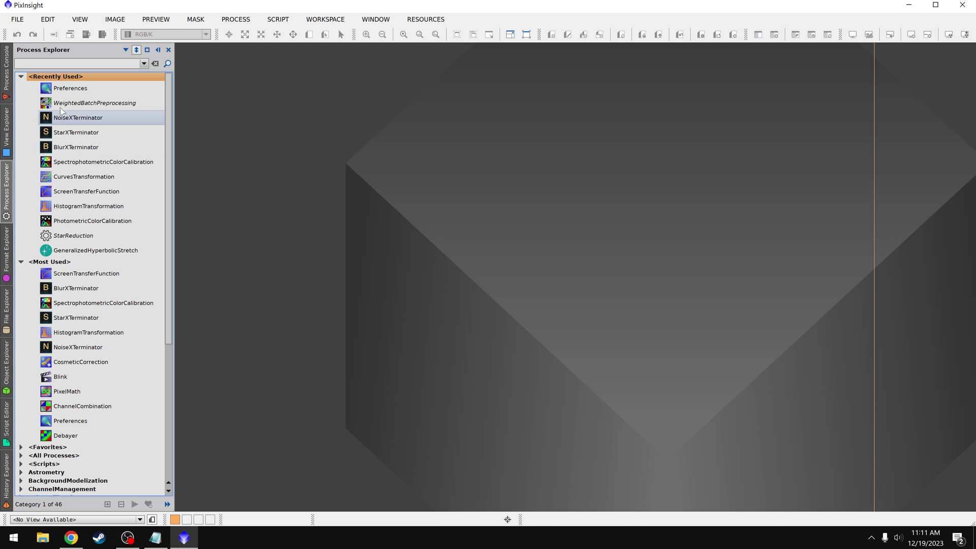
- Bring out the Process Explorer panel after browsing the process list
click(66, 63)
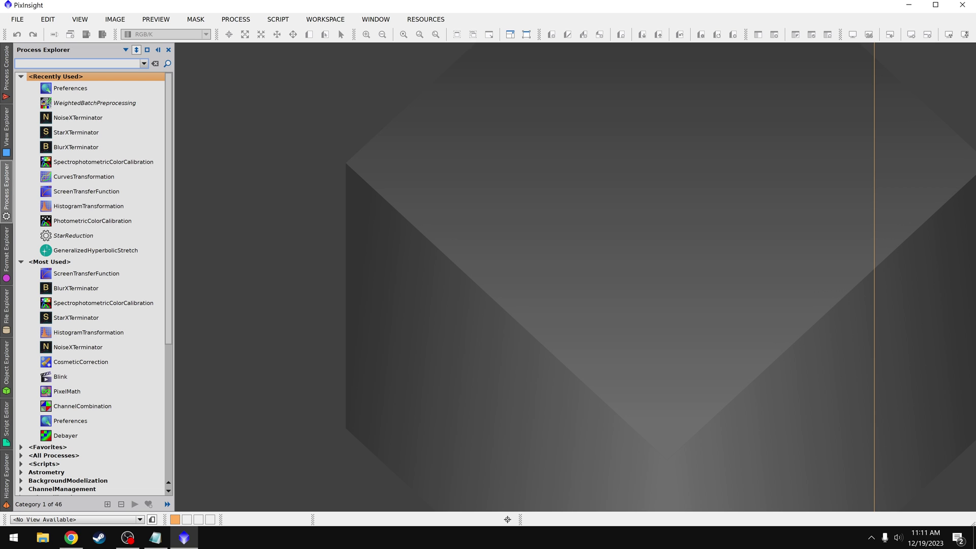
click(235, 19)
mouse_move(304, 11)
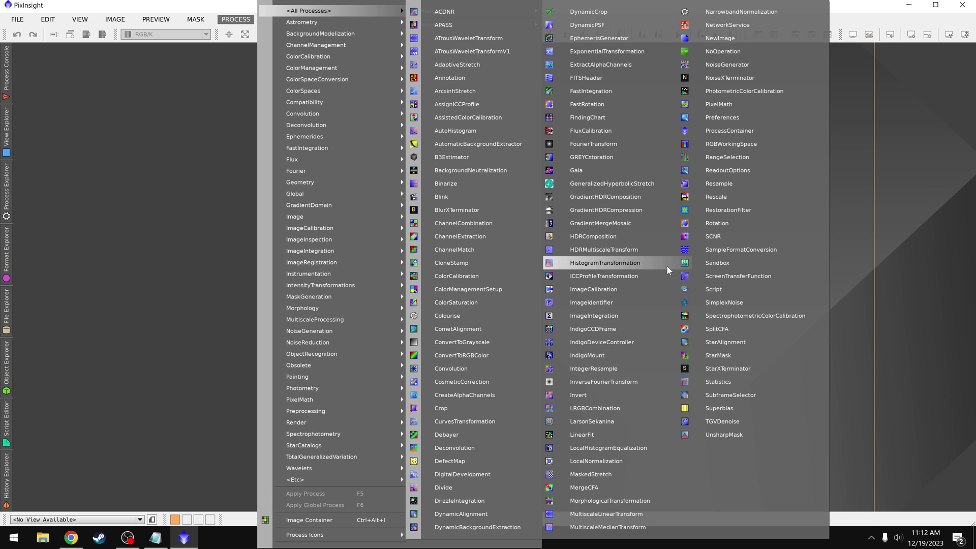
click(5, 195)
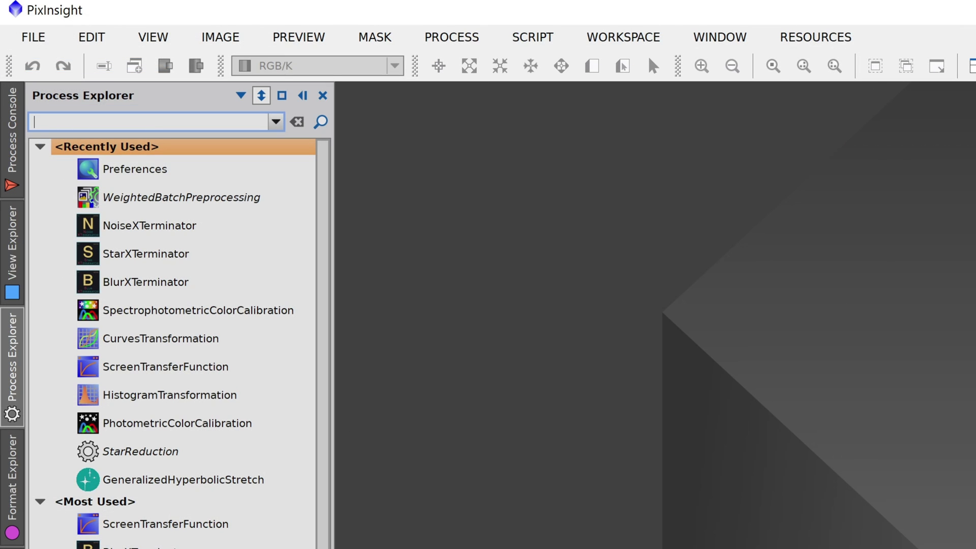
- Search for 'channel', open ChannelCombination, then close its window
text(channel)
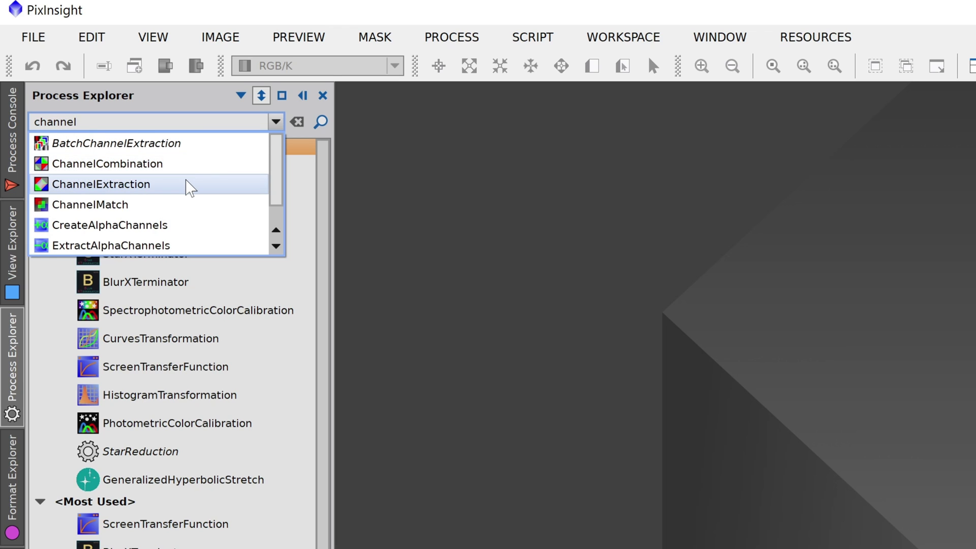
scroll(188, 184, down, 1)
scroll(201, 172, up, 1)
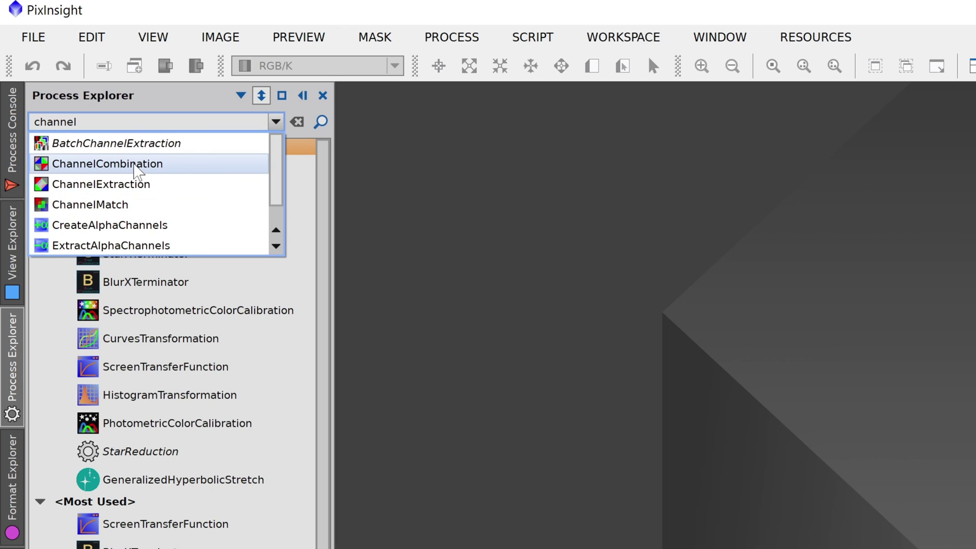
click(137, 165)
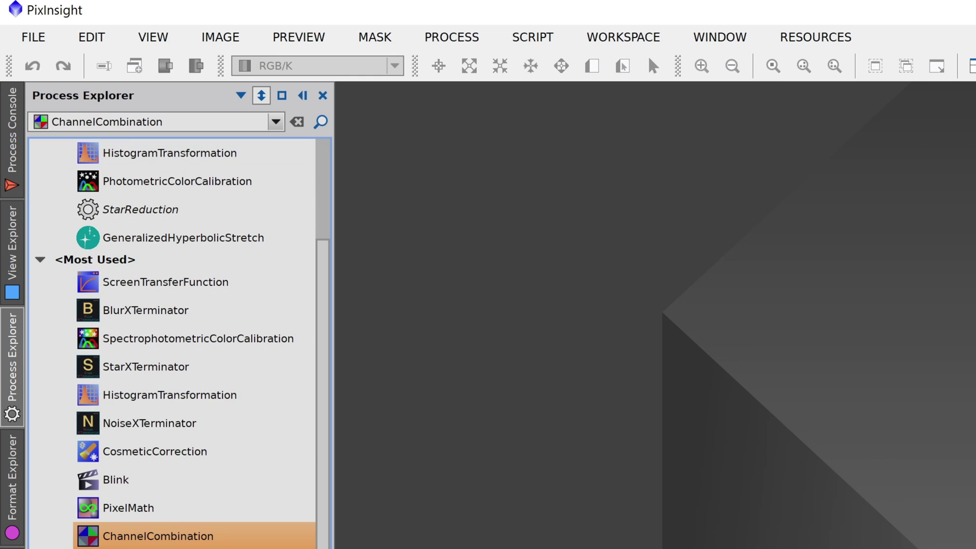
double_click(158, 536)
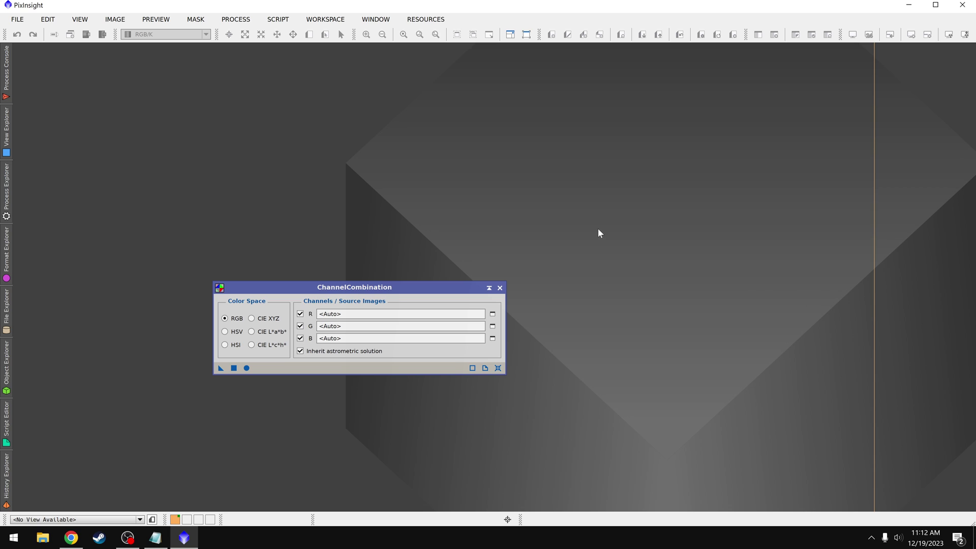
click(500, 288)
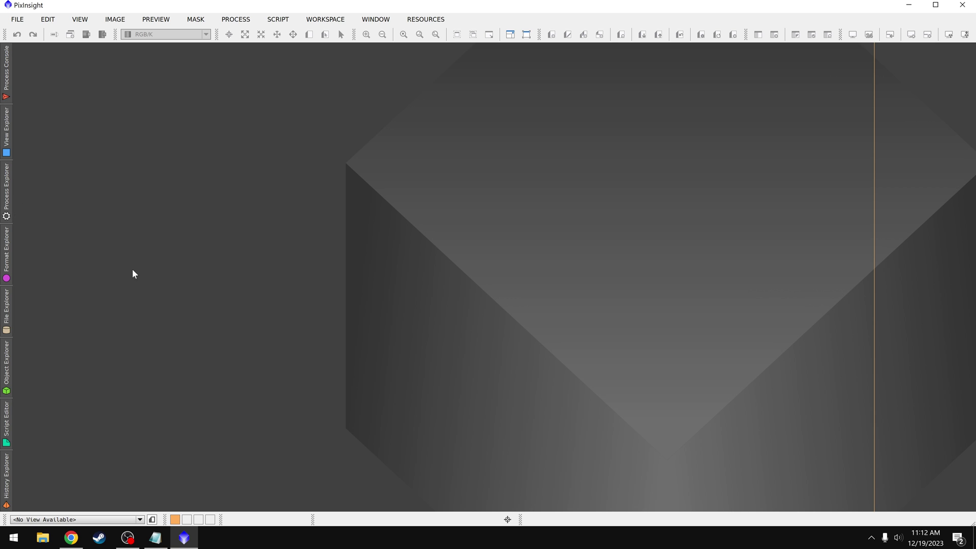
- Replace the Process Explorer search with 'starr' and open the StarReduction script
click(8, 193)
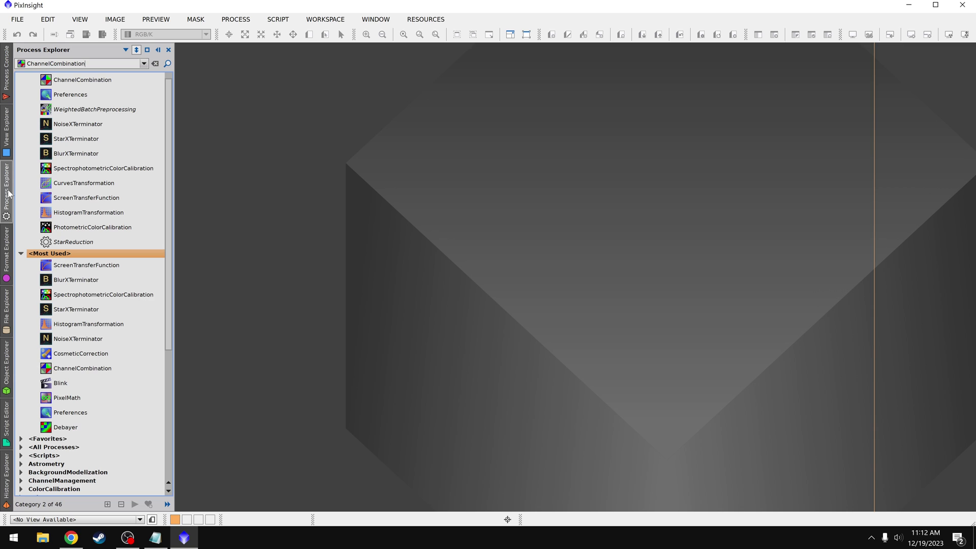
click(76, 19)
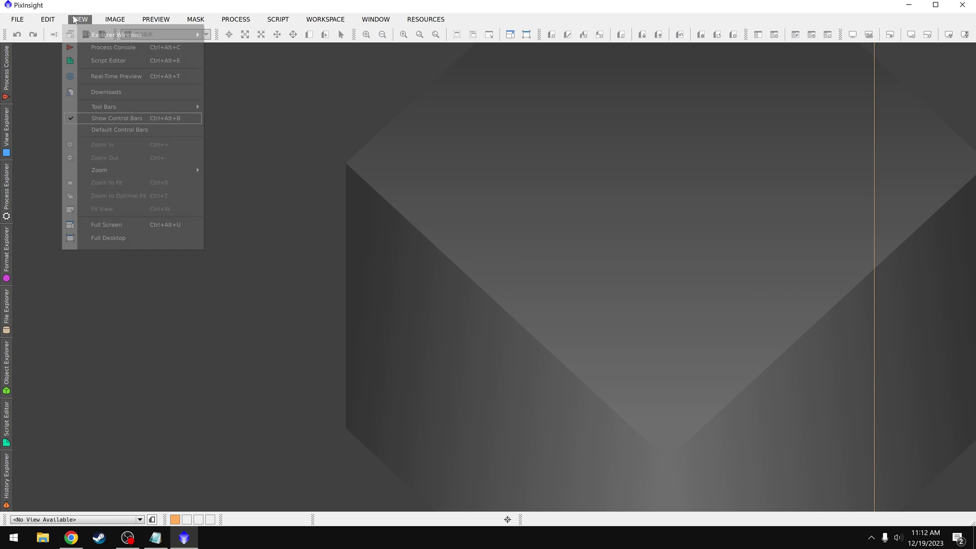
mouse_move(107, 36)
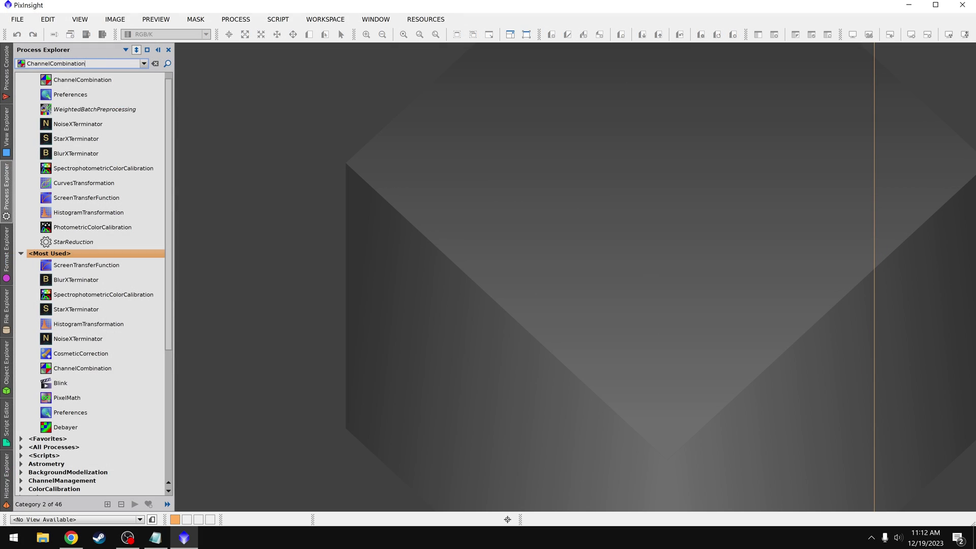
key(BackSpace)
text(starr)
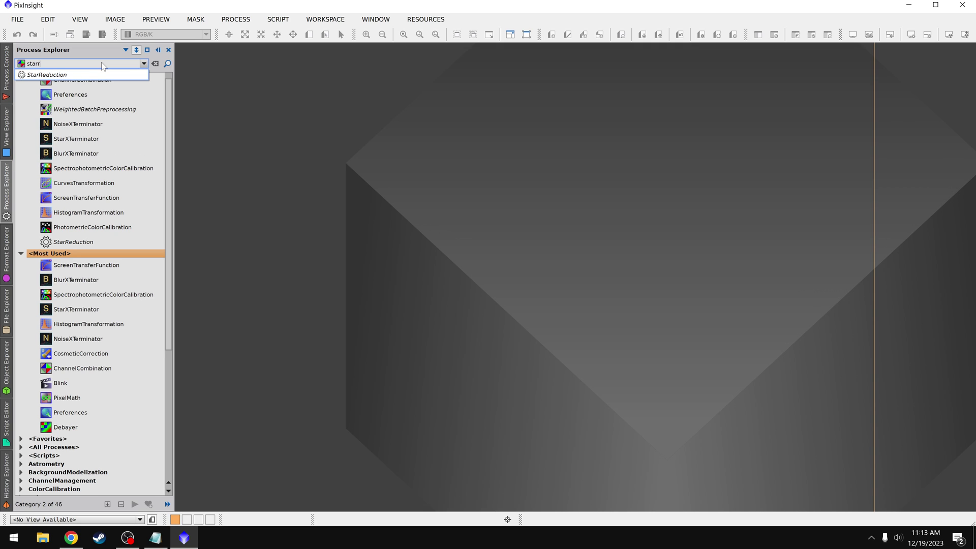
click(93, 76)
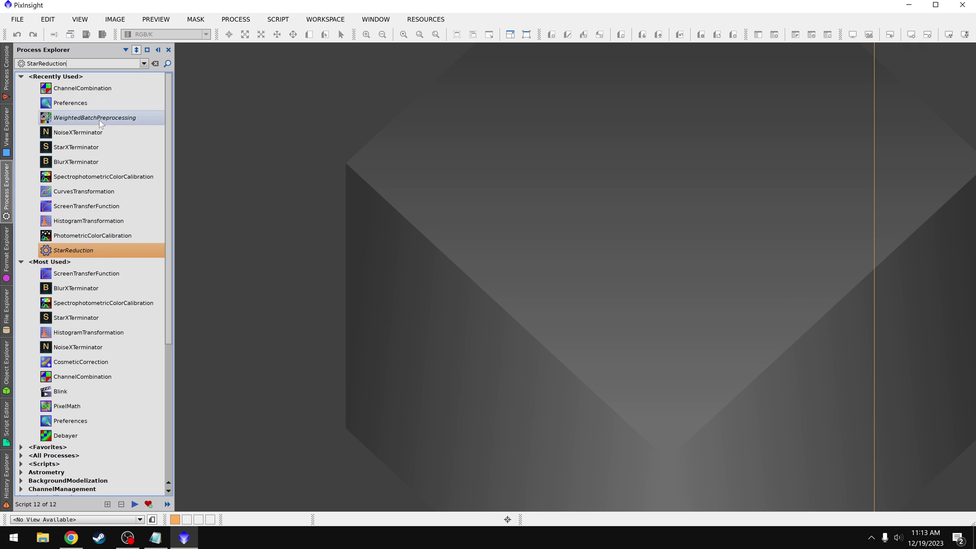
double_click(102, 249)
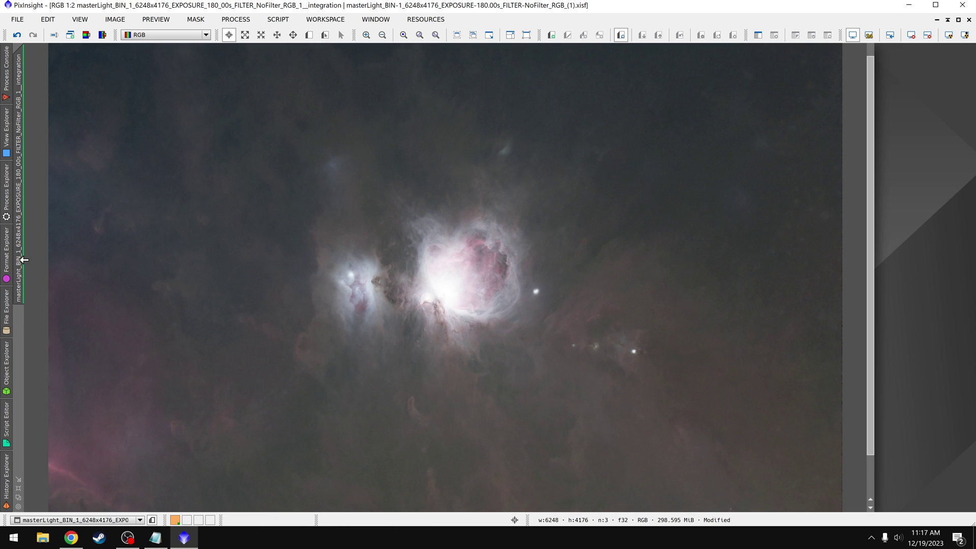
- Show the context menu of the Orion Nebula image's vertical view tab
right_click(19, 250)
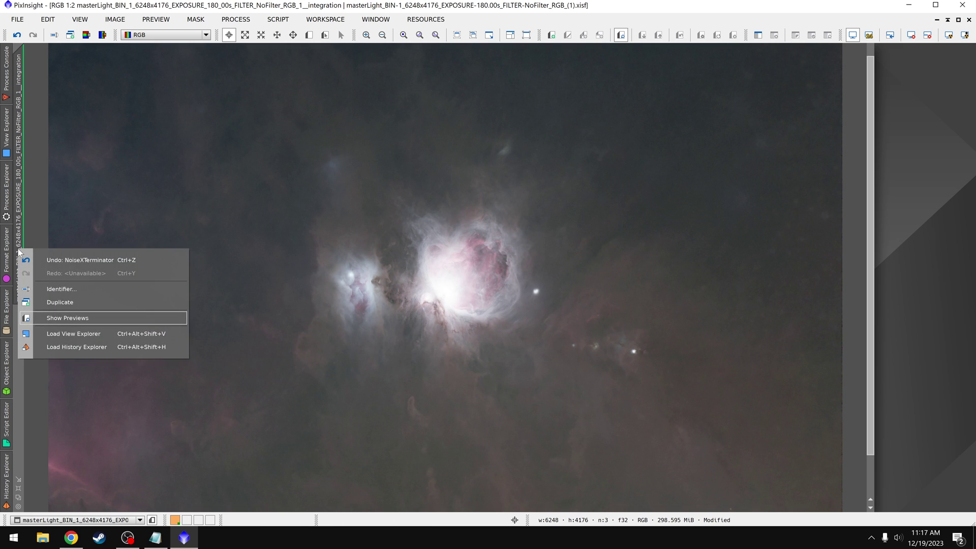
- Open History Explorer and inspect SPCC, both BlurXTerminator, StarXTerminator and NoiseXTerminator parameters
click(97, 350)
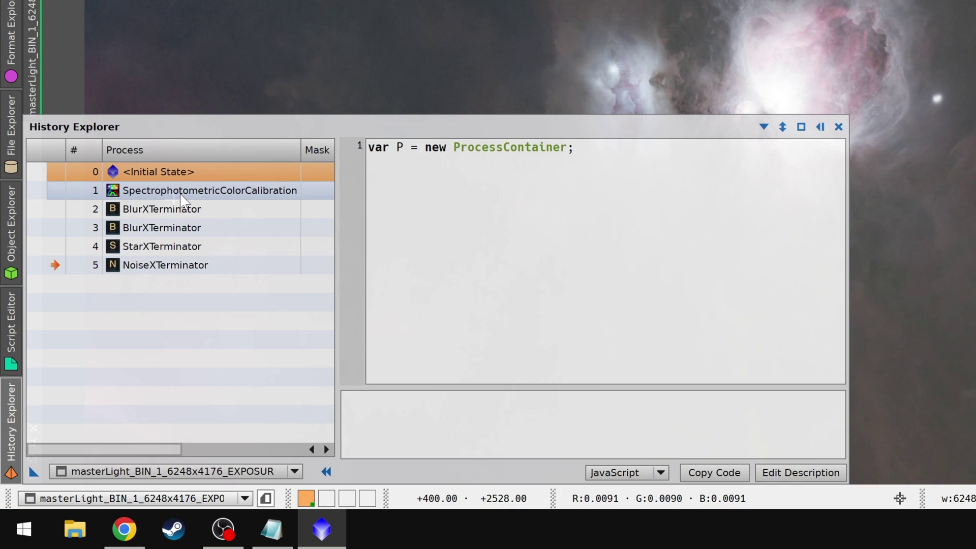
click(182, 193)
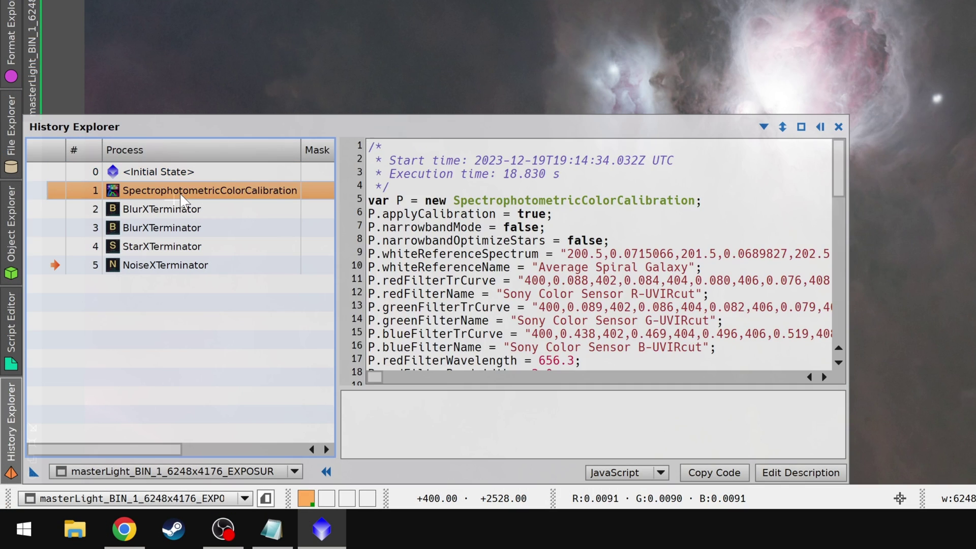
scroll(600, 254, down, 14)
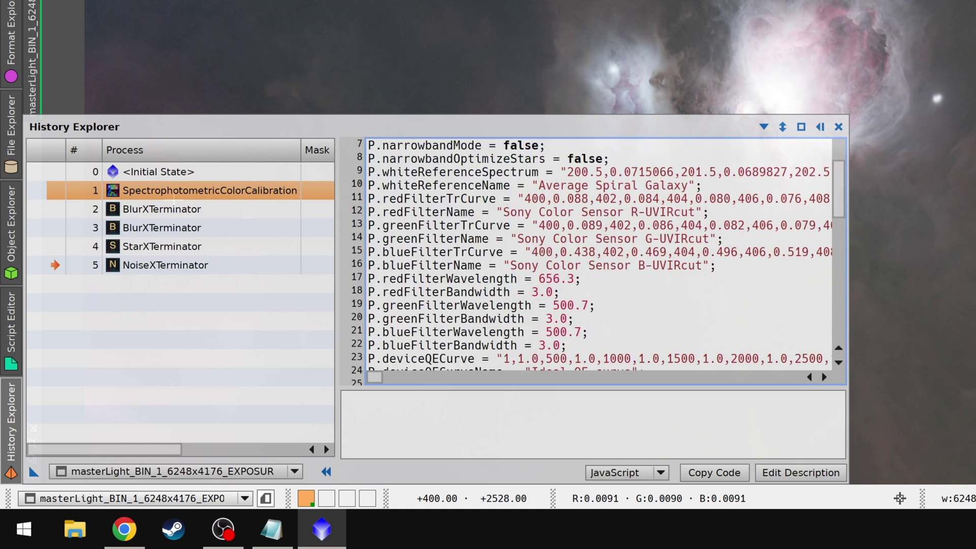
scroll(600, 254, up, 14)
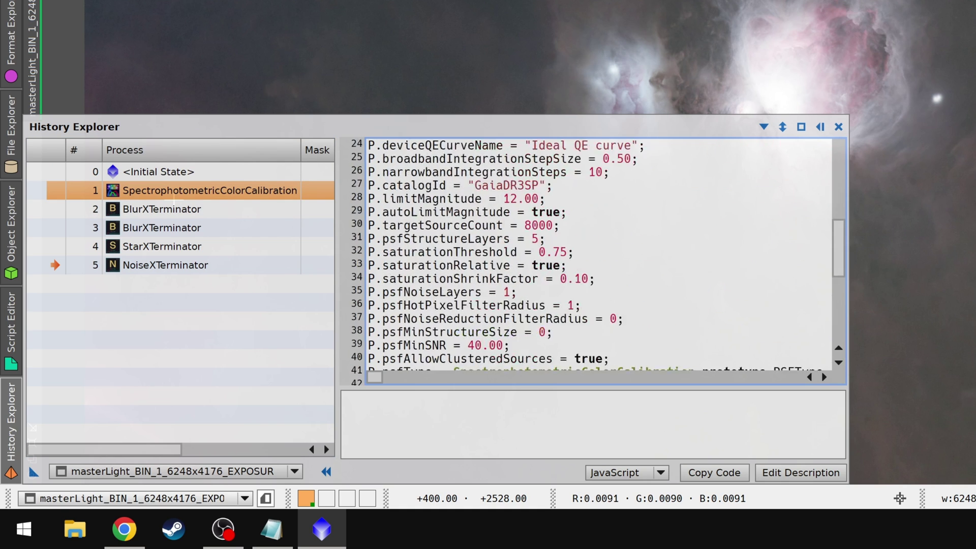
click(209, 214)
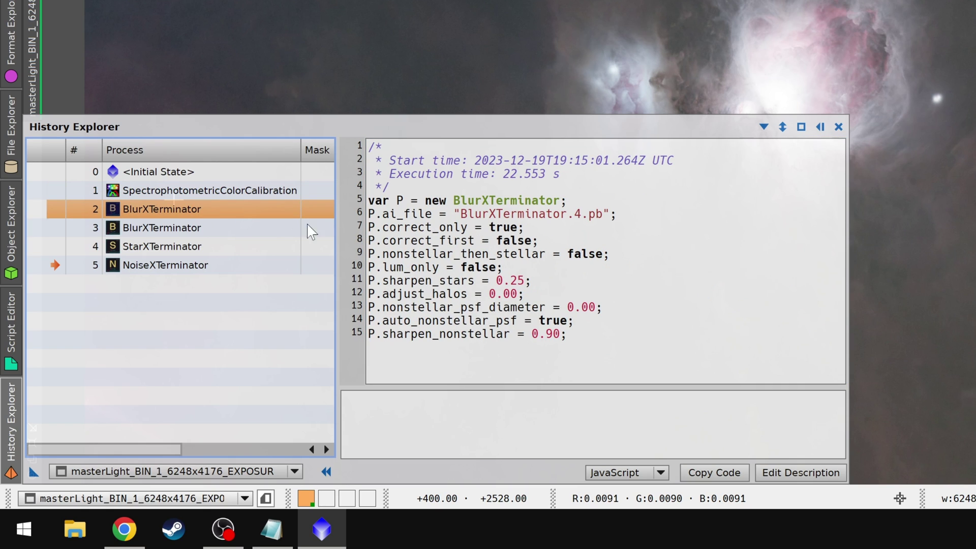
click(228, 226)
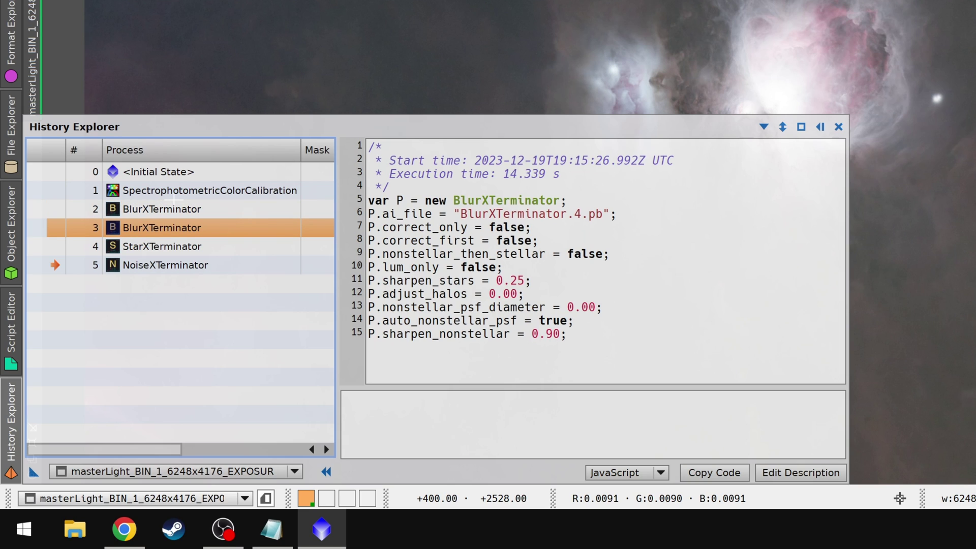
click(200, 240)
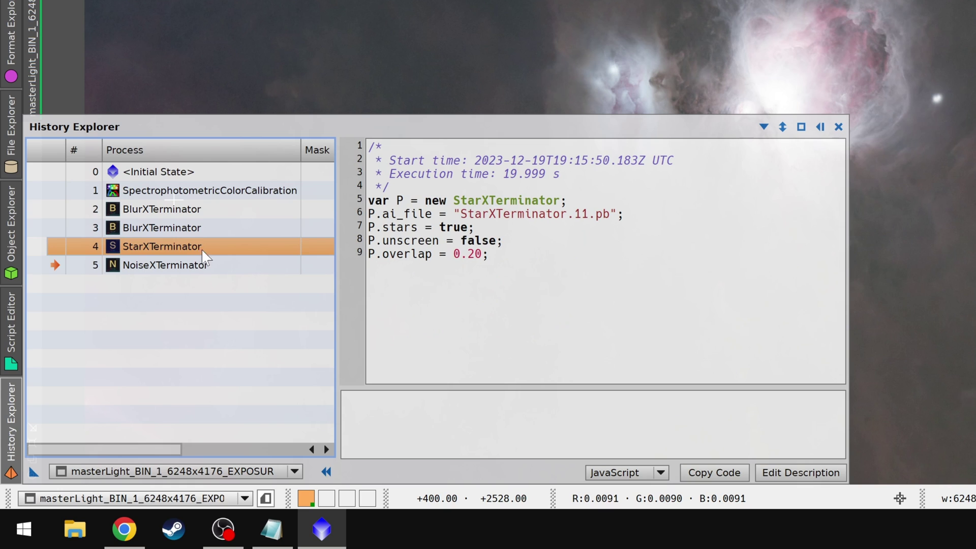
click(203, 266)
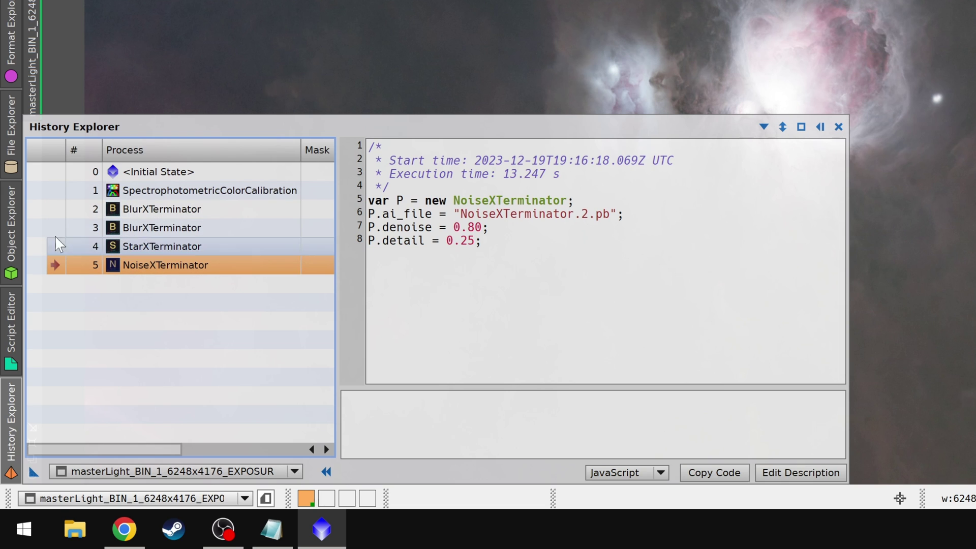
- Revert to the color-calibrated state, restore the final starless state, and select the masterLight view
click(54, 189)
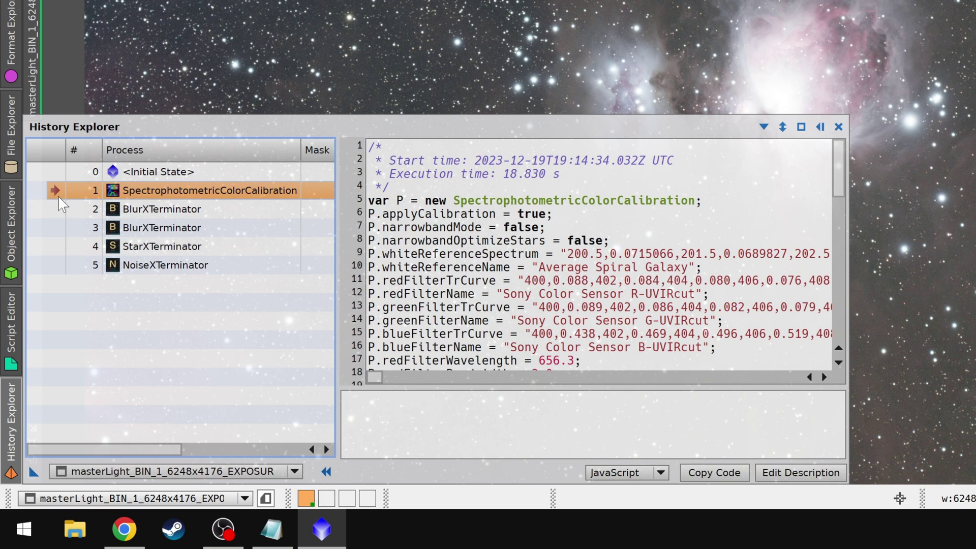
click(53, 263)
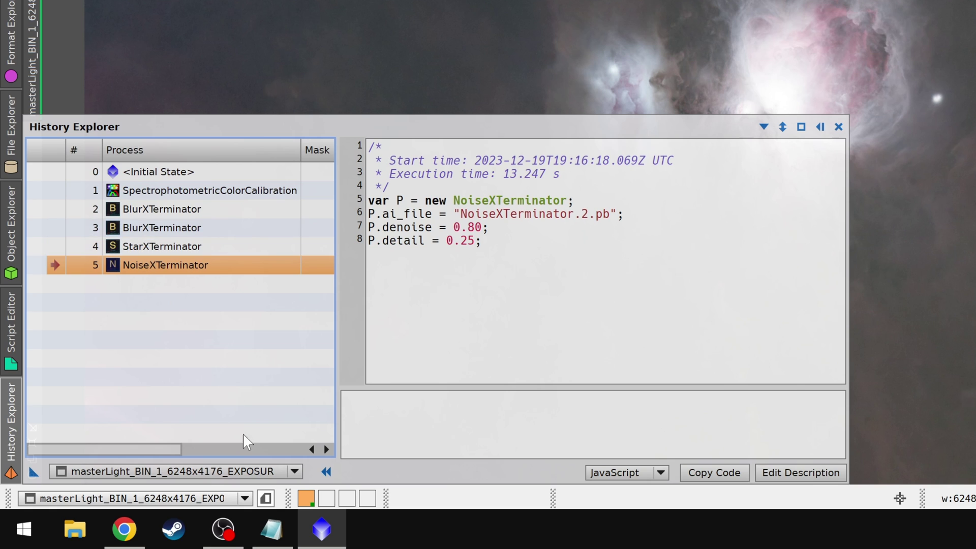
mouse_move(112, 477)
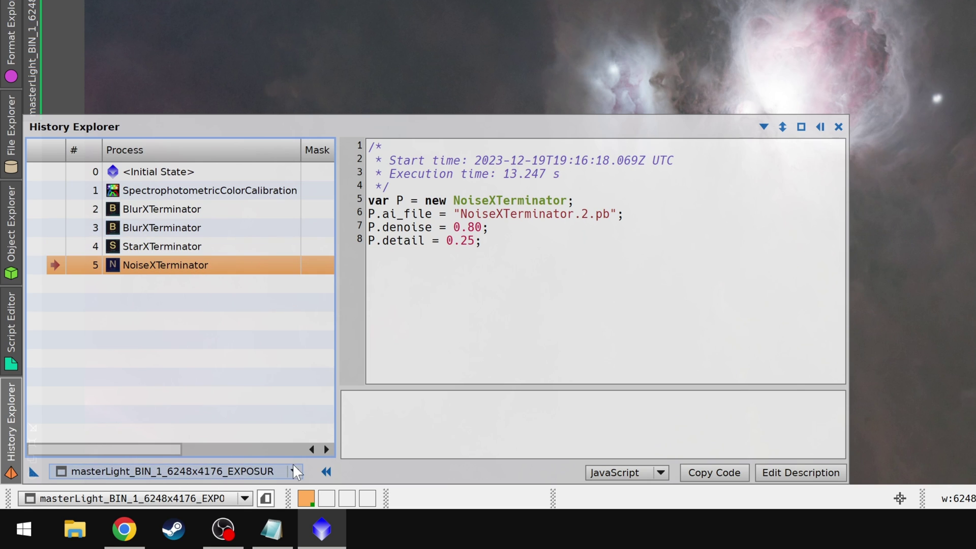
click(295, 471)
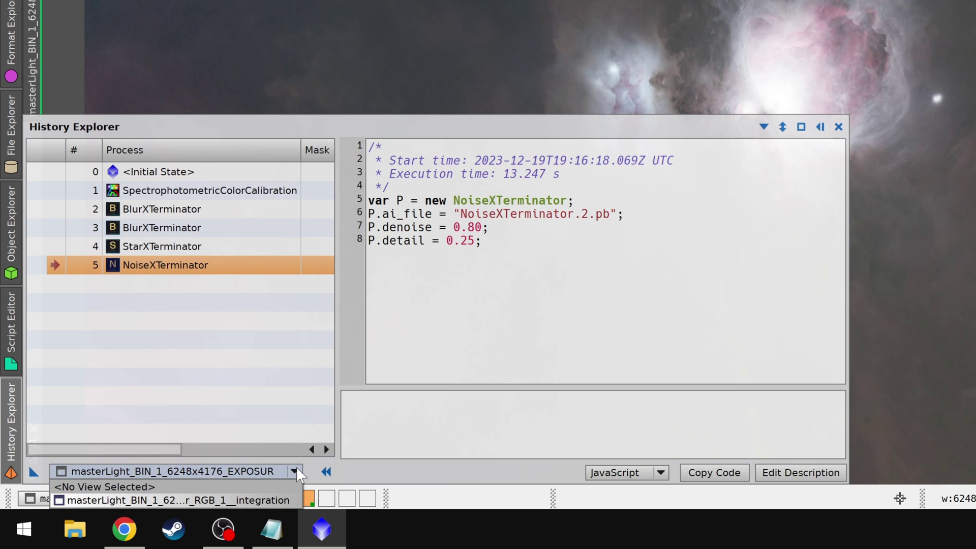
click(283, 500)
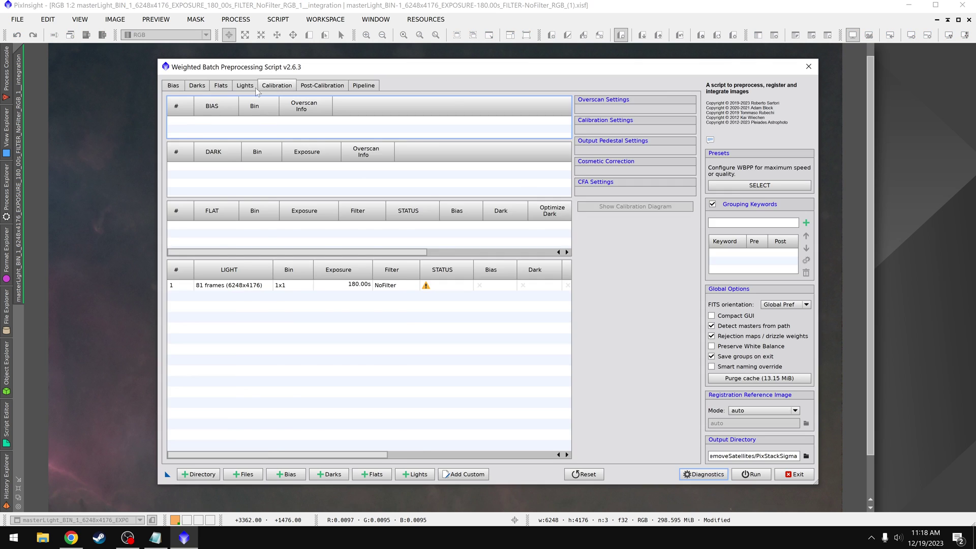
- Show the 81 light frames in WBPP, enlarge the dialog and apply the Maximum quality preset
click(254, 85)
drag(239, 66, 120, 41)
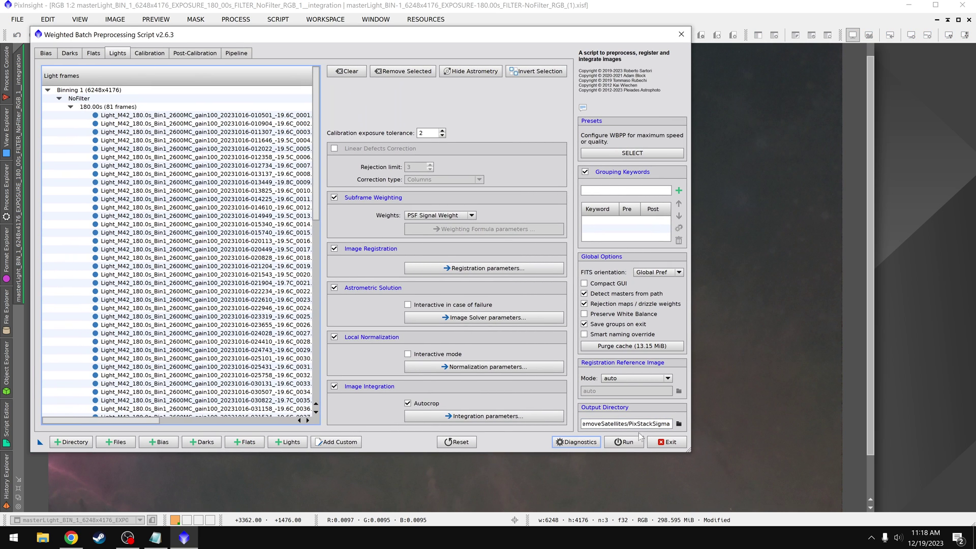
drag(689, 450, 951, 507)
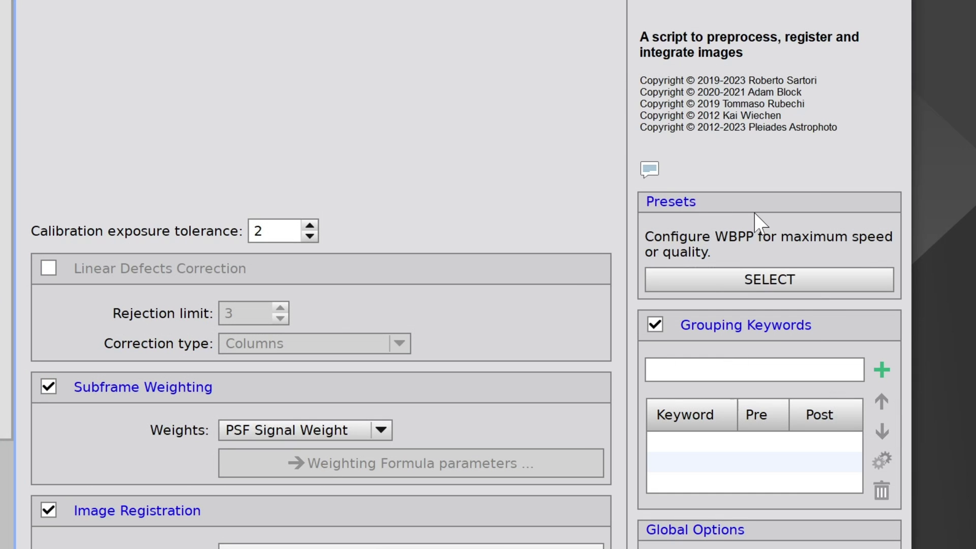
click(771, 279)
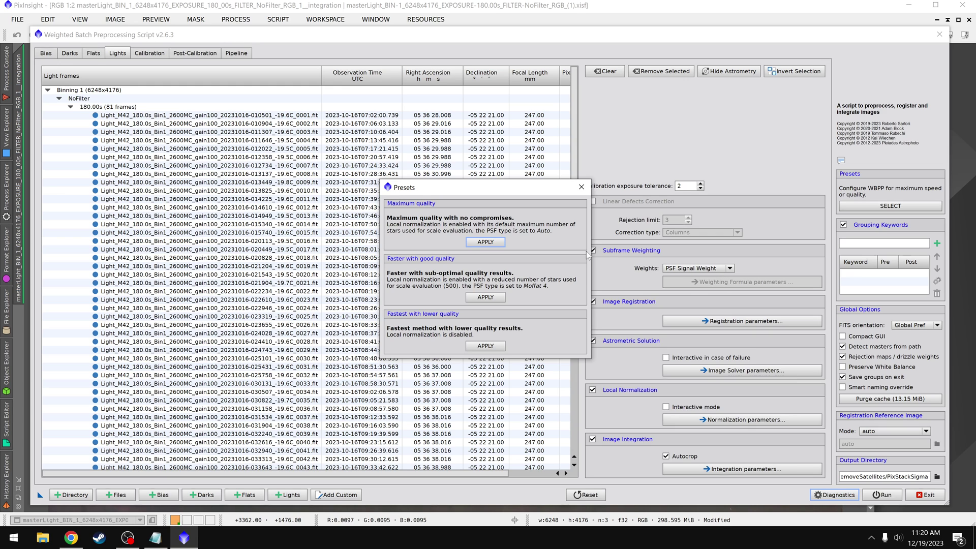
click(485, 242)
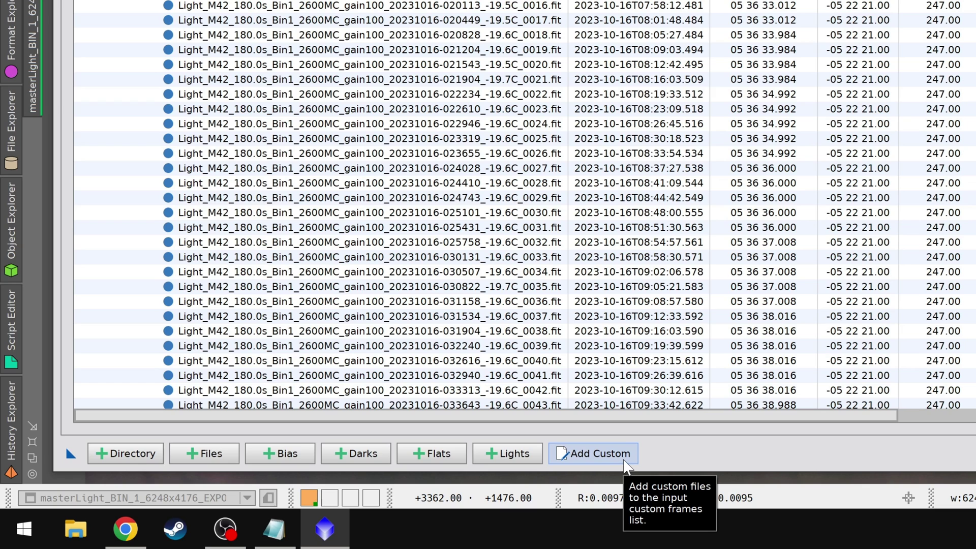
- Add a custom frame group with image type Light frame and filter name Blue
click(624, 461)
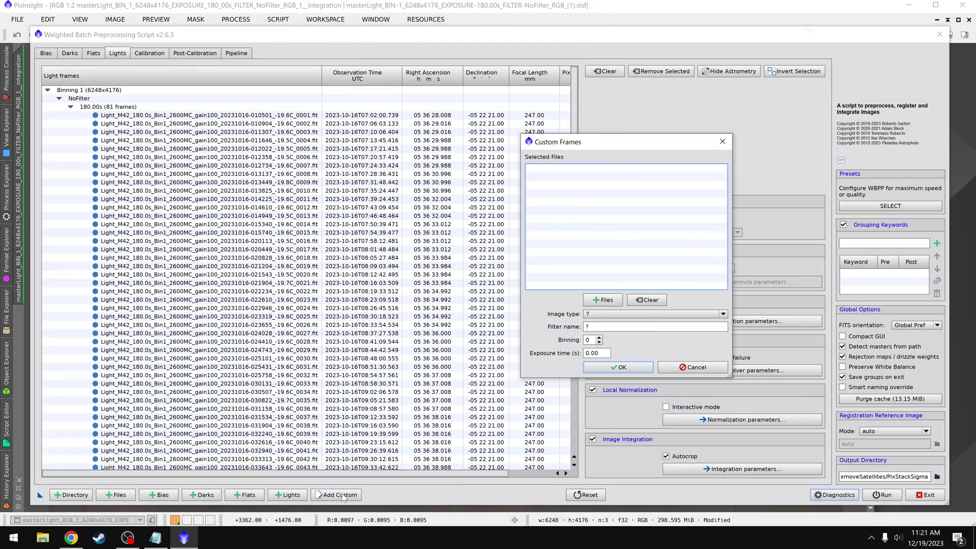
click(634, 314)
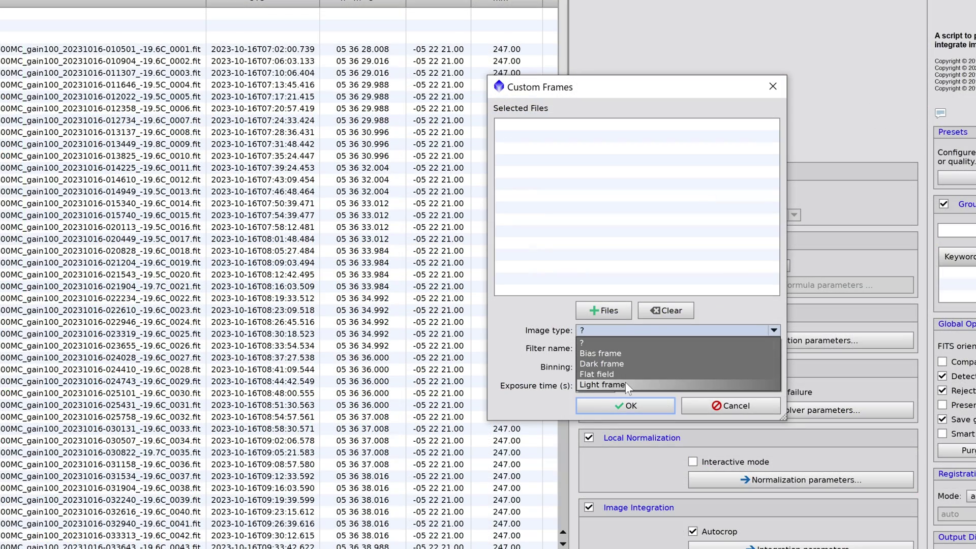
click(626, 383)
key(Tab)
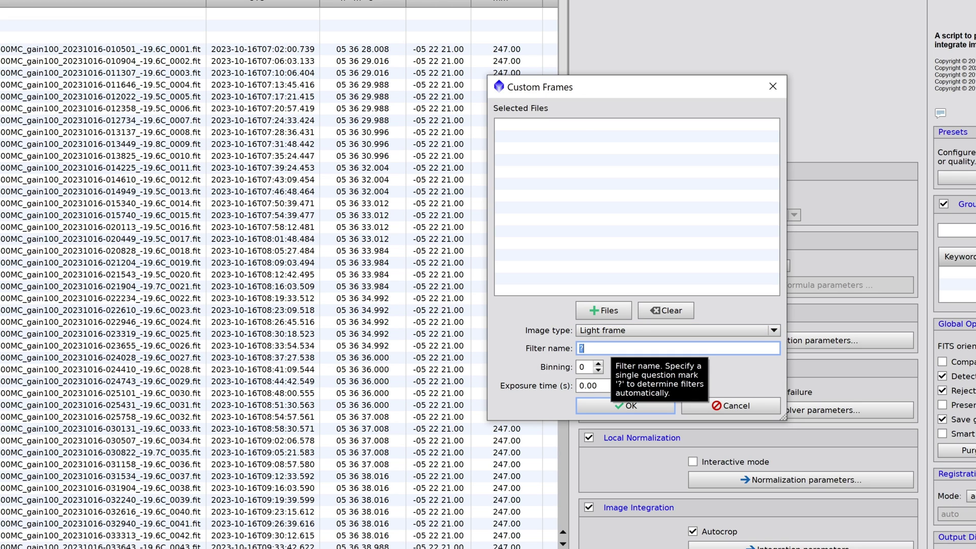
text(Blue)
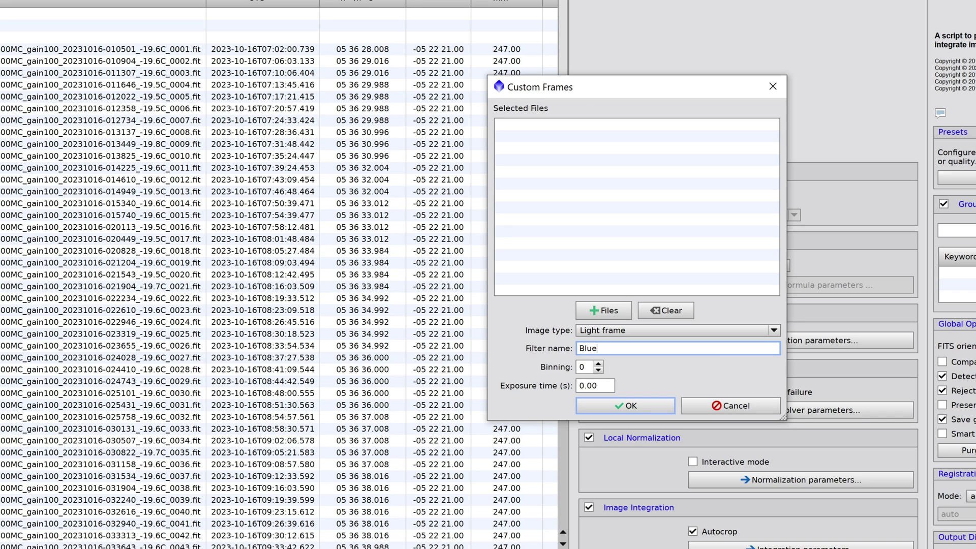
key(BackSpace)
key(BackSpace)
key(BackSpace)
key(BackSpace)
text(?)
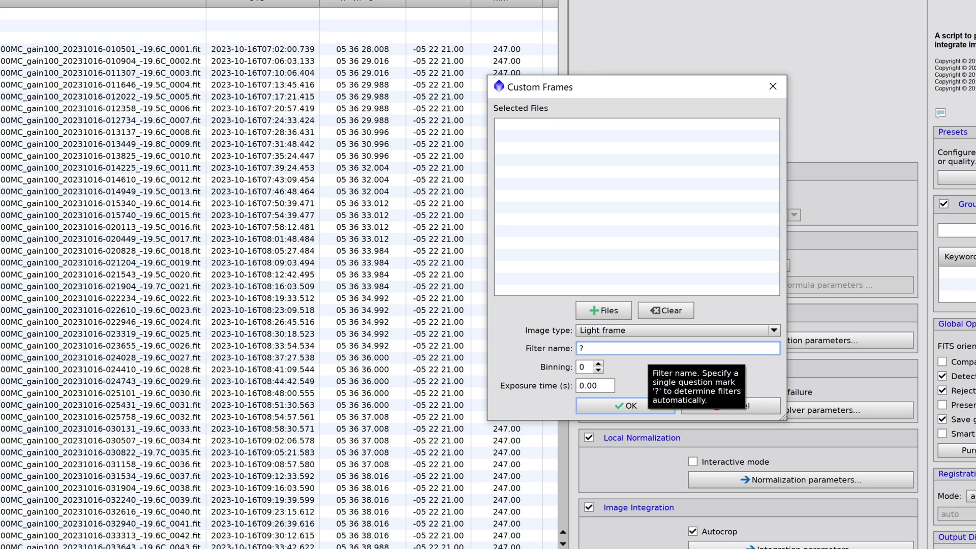
key(BackSpace)
text(Blue)
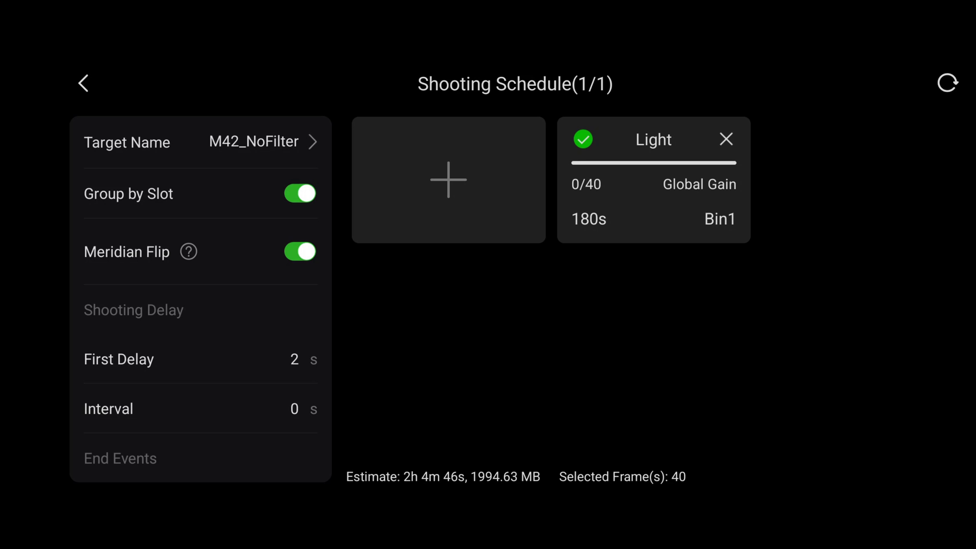
- Retype the ASIAIR target name from M42_NoFilter to M42_Blue
click(285, 141)
drag(274, 163, 282, 163)
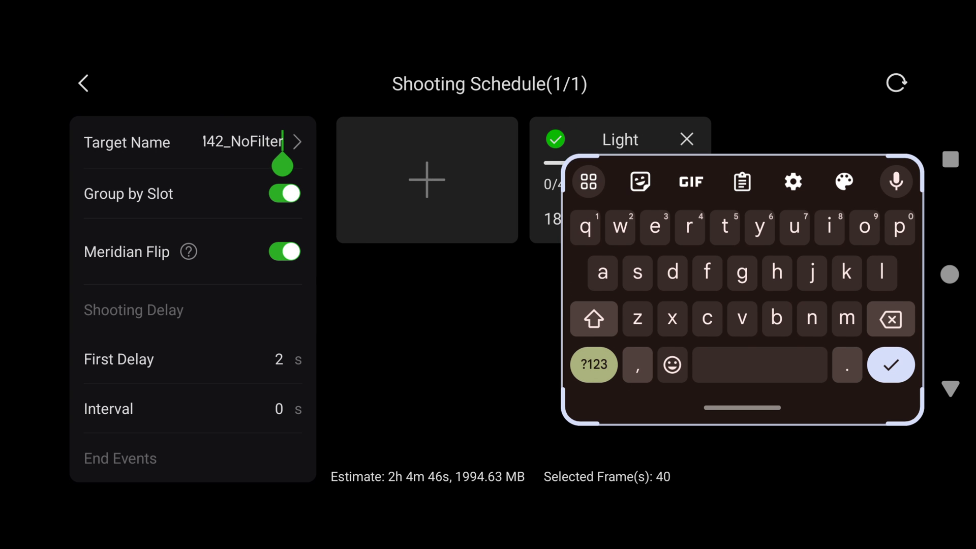
key(BackSpace)
key(BackSpace)
key(BackSpace)
key(BackSpace)
key(BackSpace)
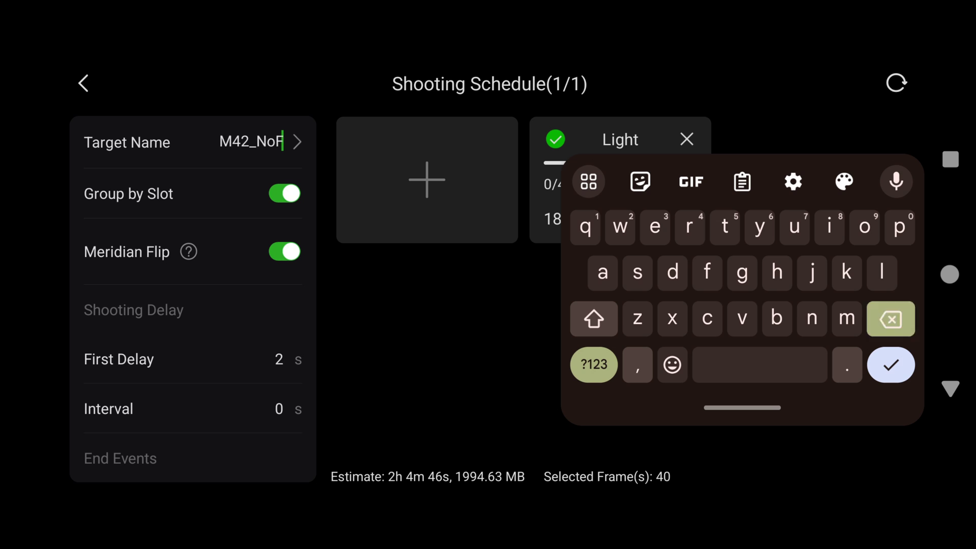
key(BackSpace)
key(BackSpace)
key(BackSpace)
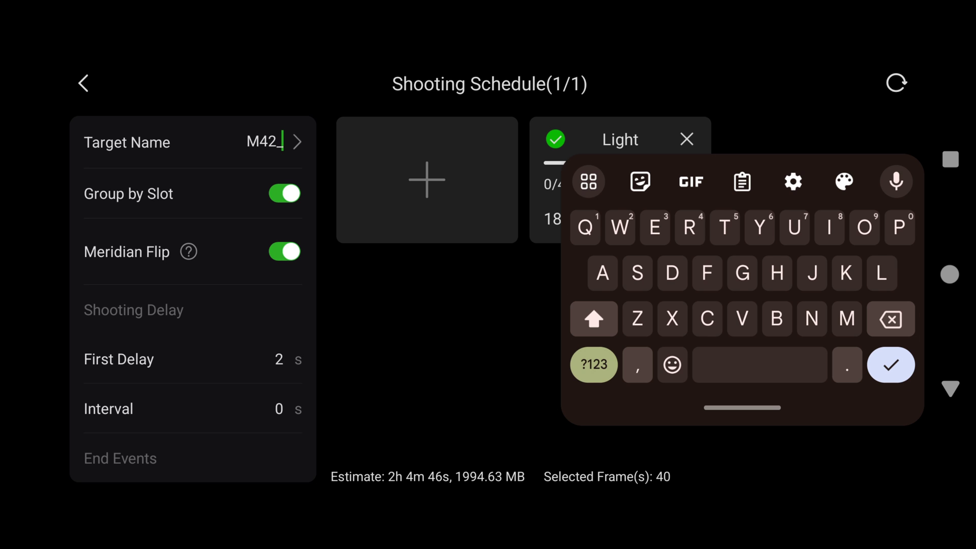
text(Blu)
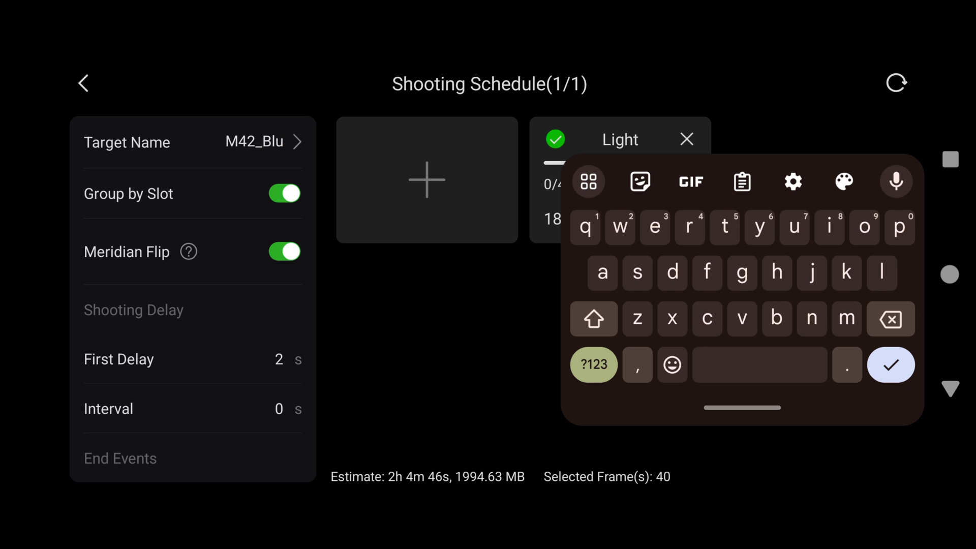
text(e)
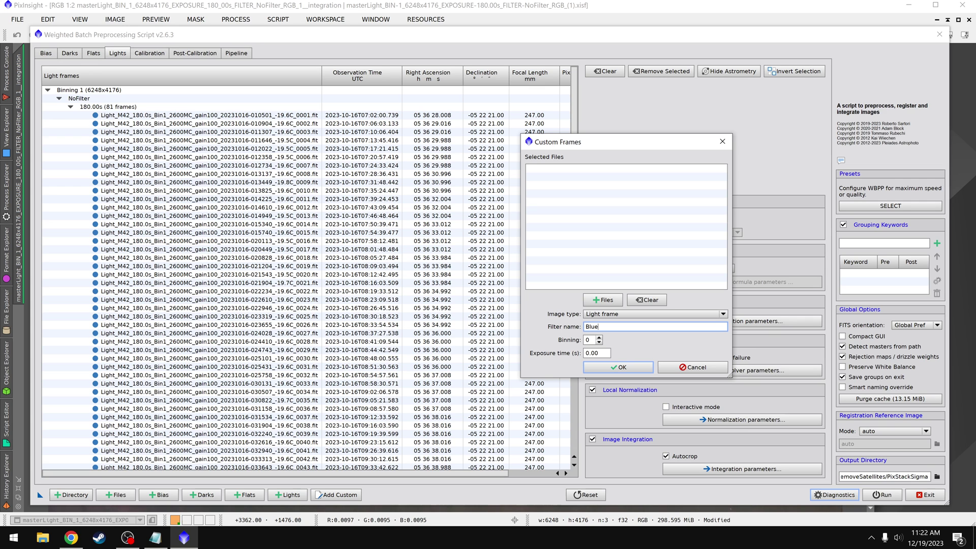
- Set the Blue custom light frames to binning 1 and a 120-second exposure
click(603, 299)
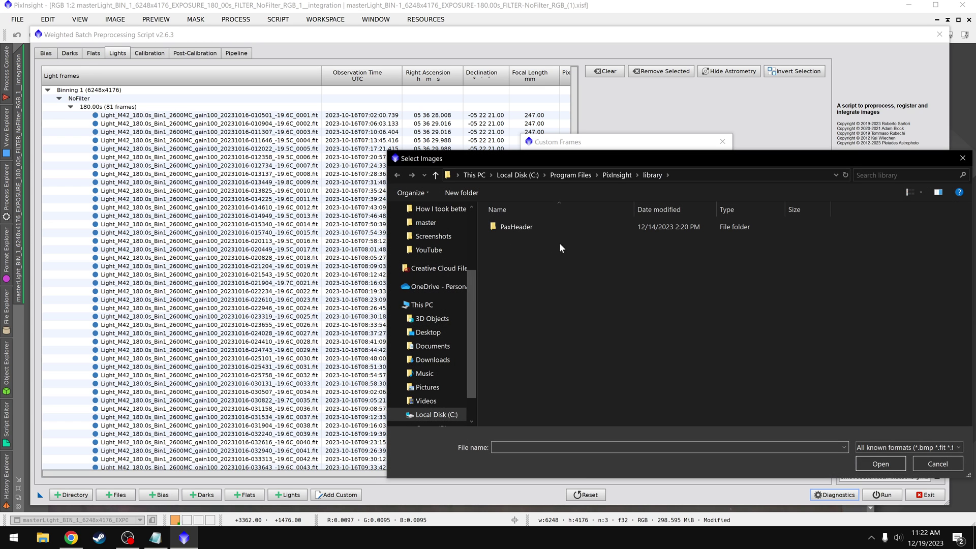
click(900, 462)
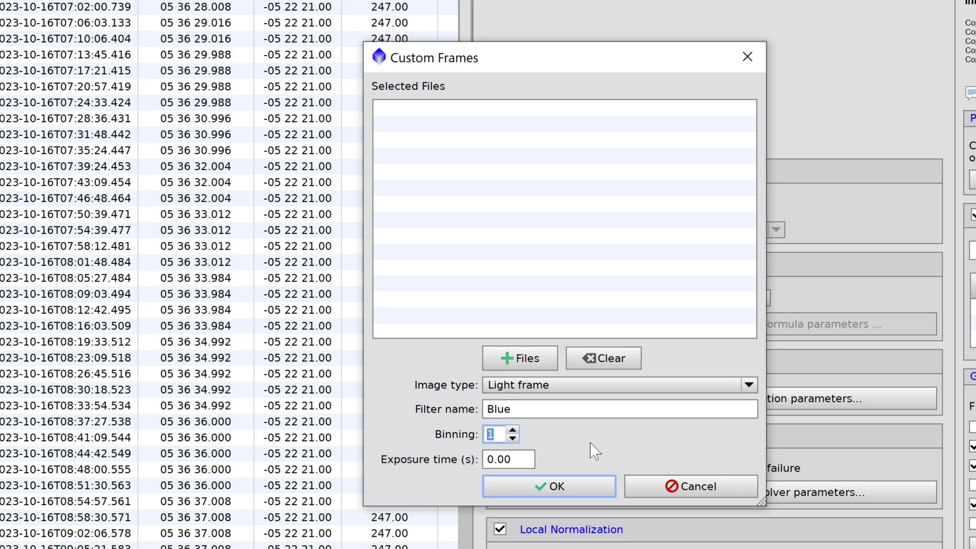
drag(531, 459, 487, 459)
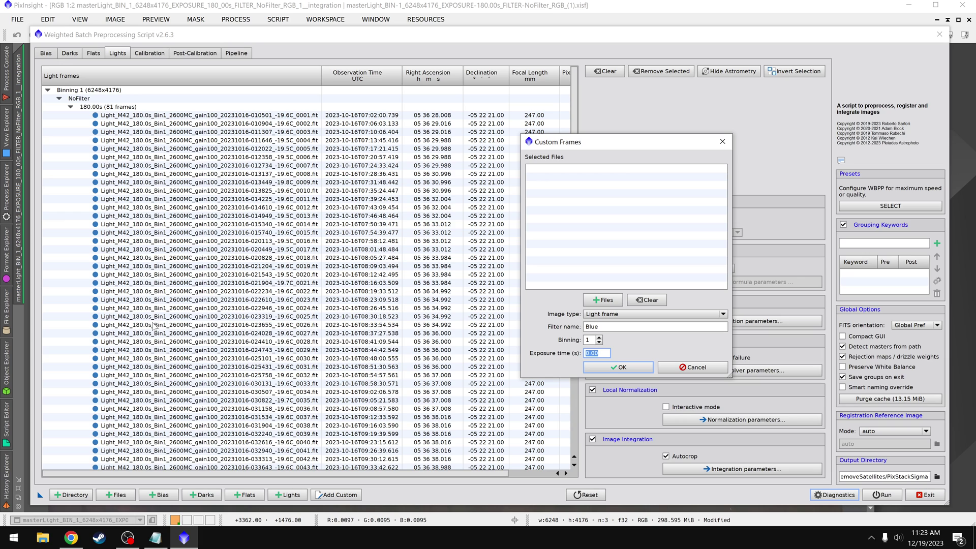
text(120)
click(702, 328)
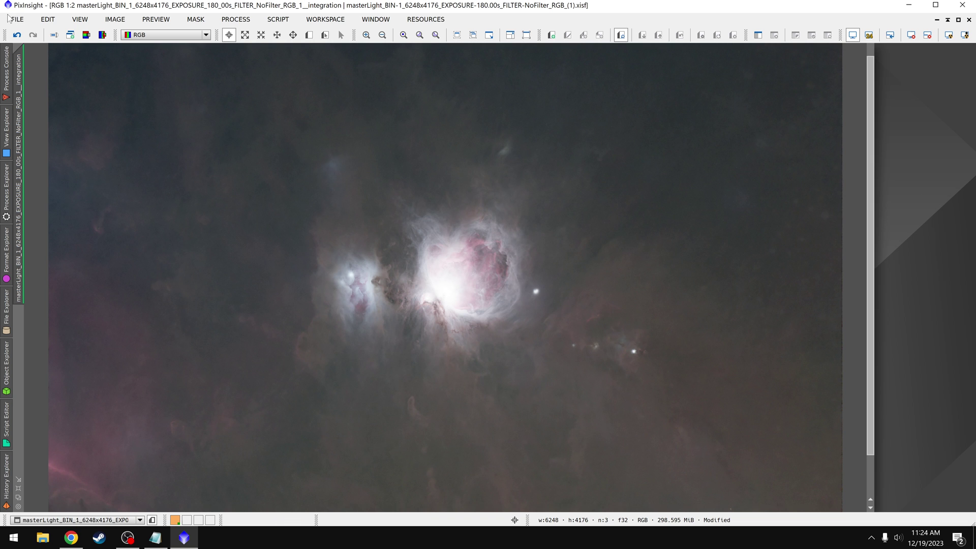
- Open the 4Hours_Master.xisf image
click(14, 20)
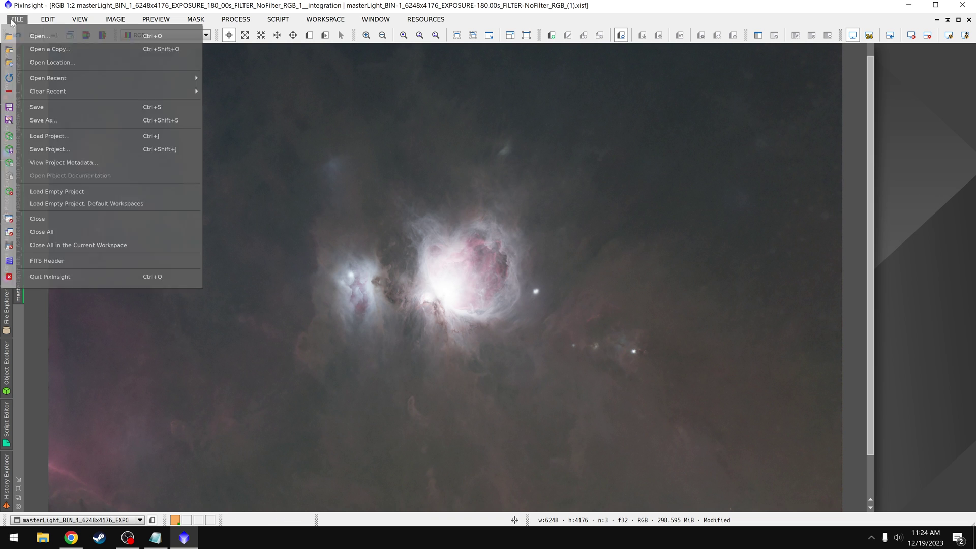
click(39, 36)
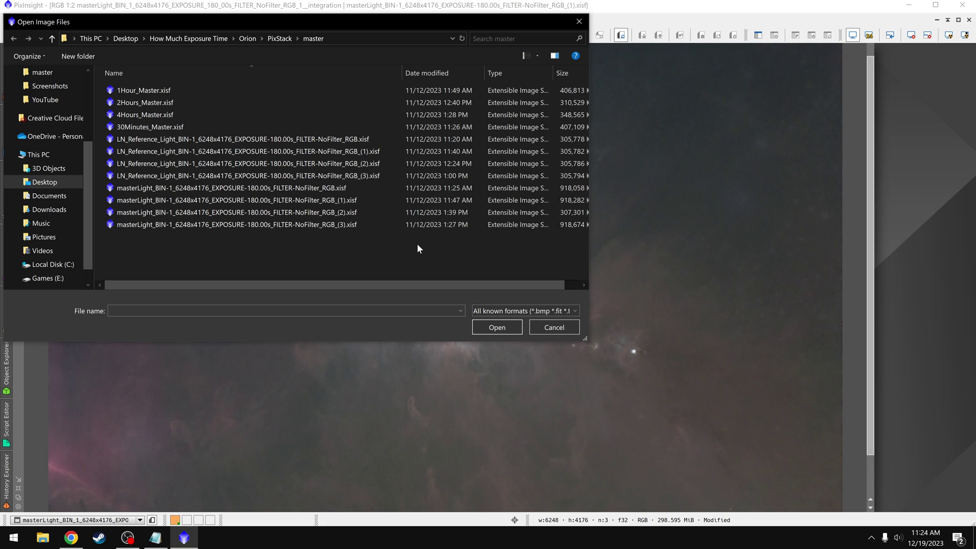
click(164, 115)
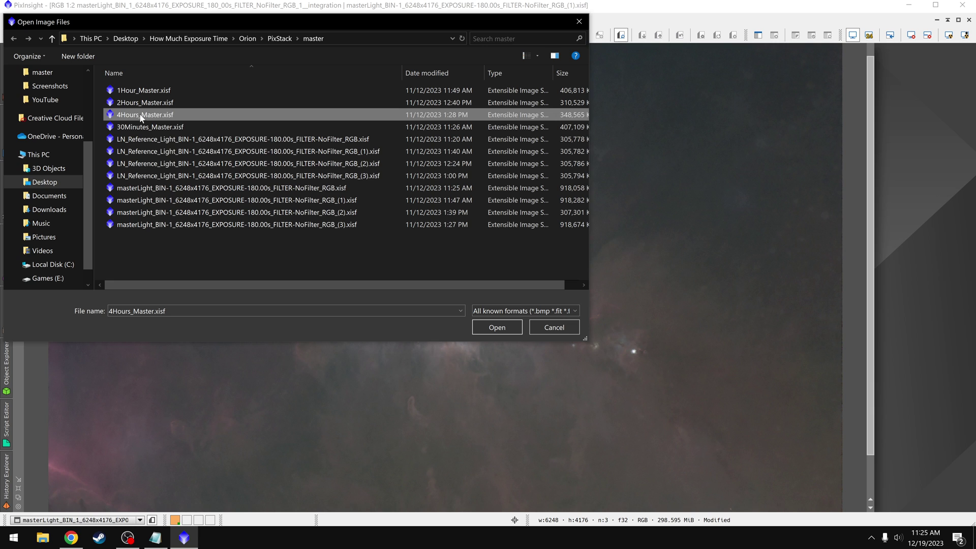
double_click(142, 116)
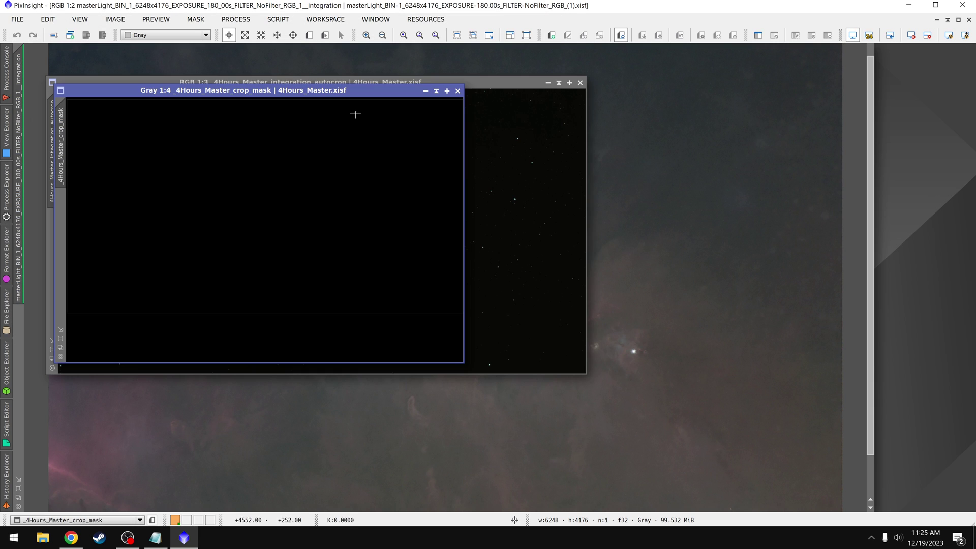
- Compare the crop mask and autocrop integration images, then close both
drag(356, 91, 621, 132)
click(349, 83)
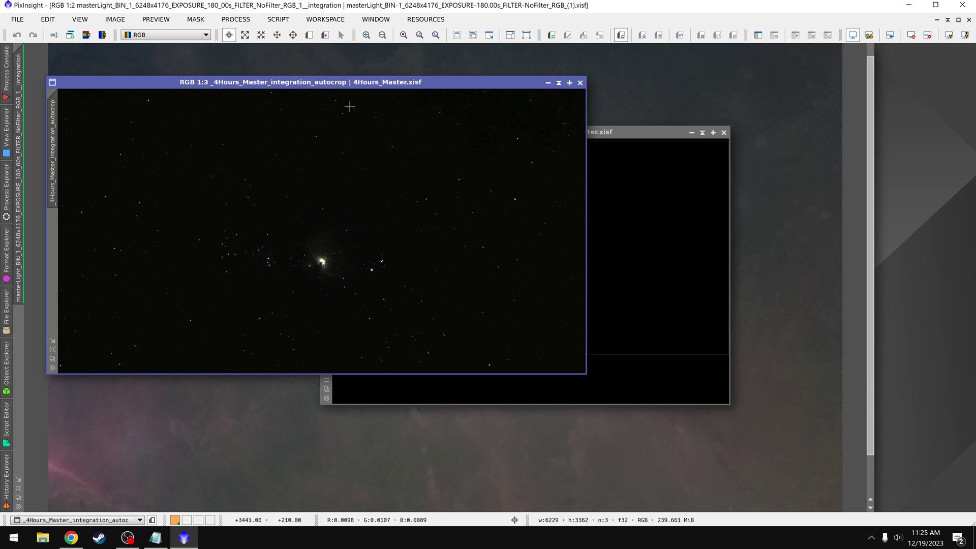
click(624, 133)
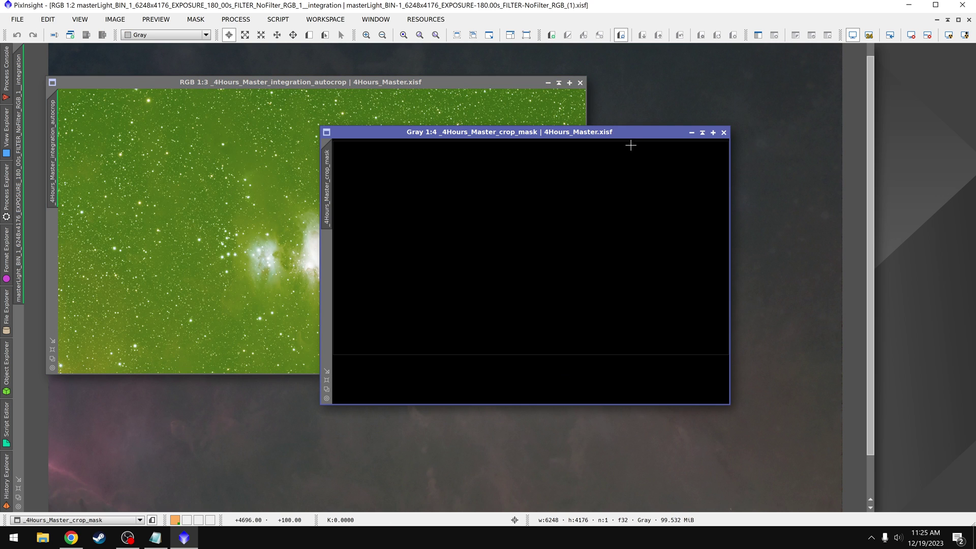
scroll(562, 275, down, 2)
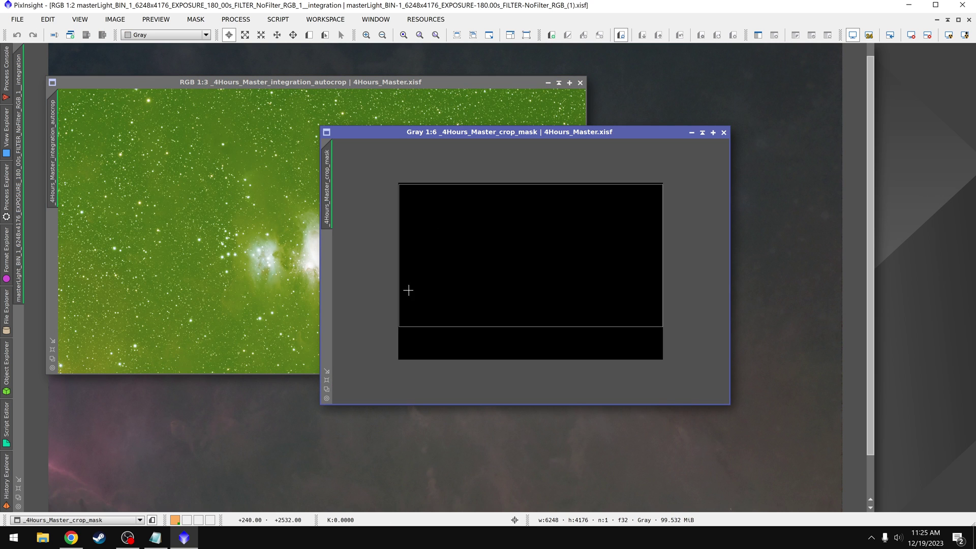
drag(551, 132, 732, 120)
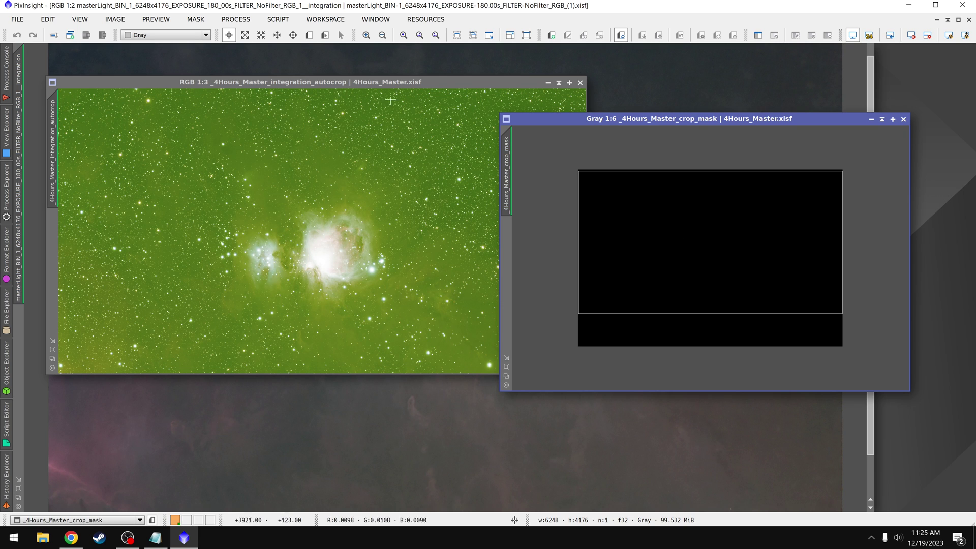
click(344, 84)
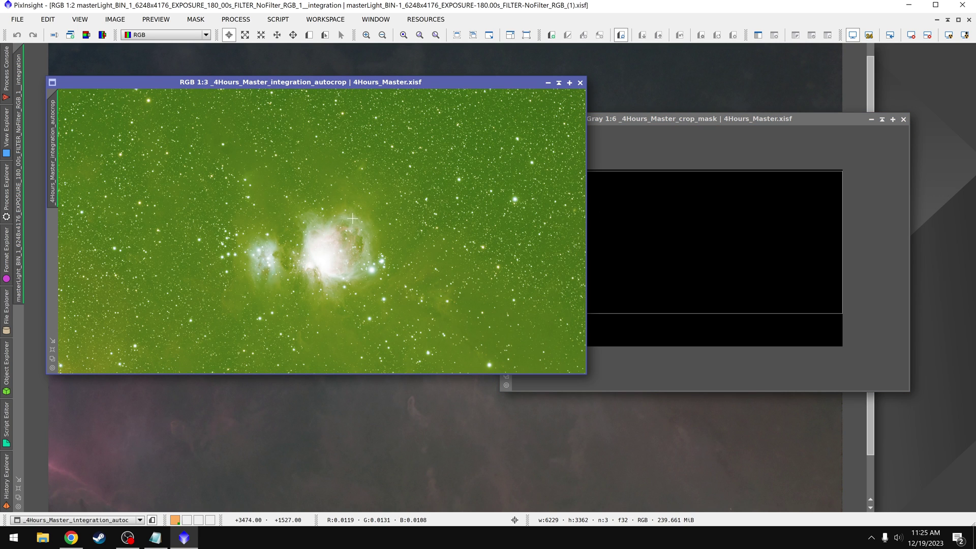
scroll(269, 218, up, 1)
click(682, 295)
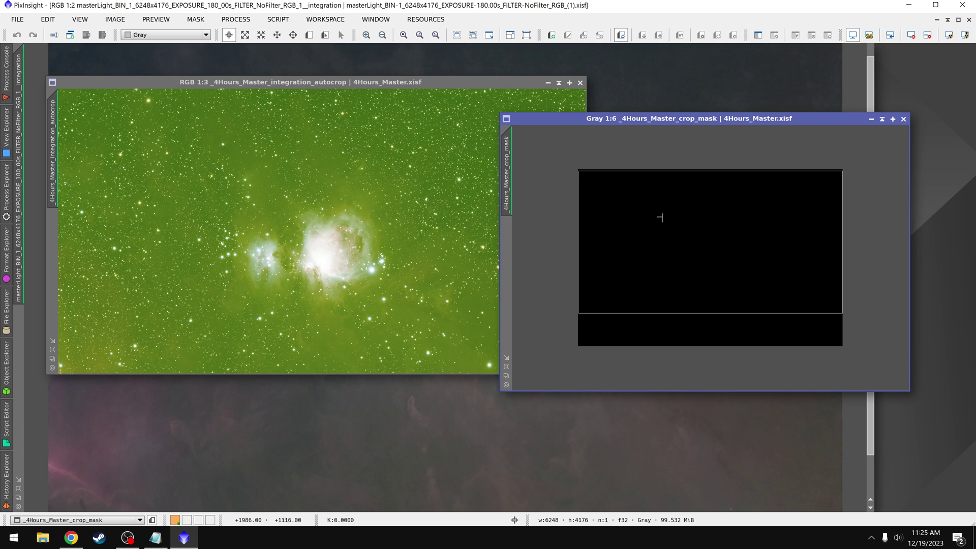
click(903, 119)
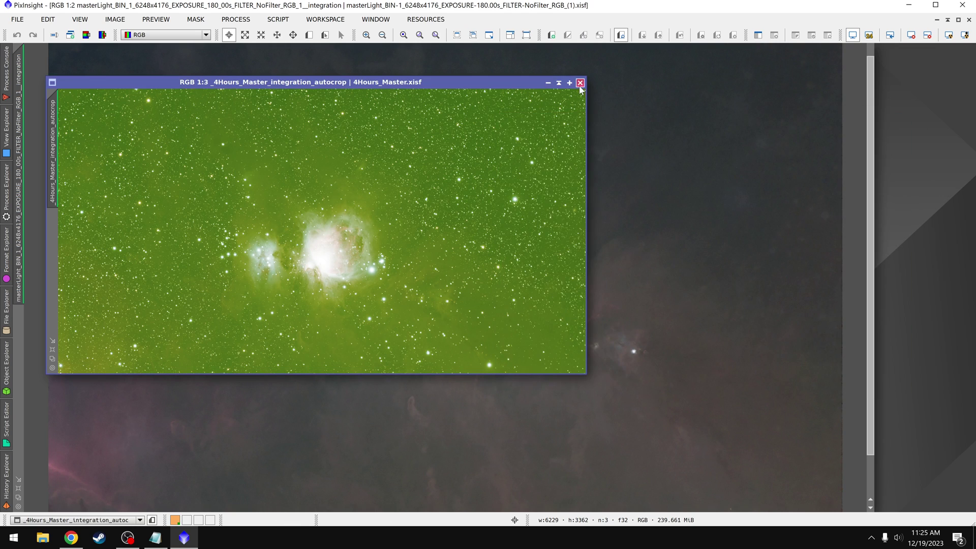
click(581, 82)
- Open the third RGB masterLight file, masterLight…NoFilter_RGB_(3).xisf
click(17, 19)
click(32, 37)
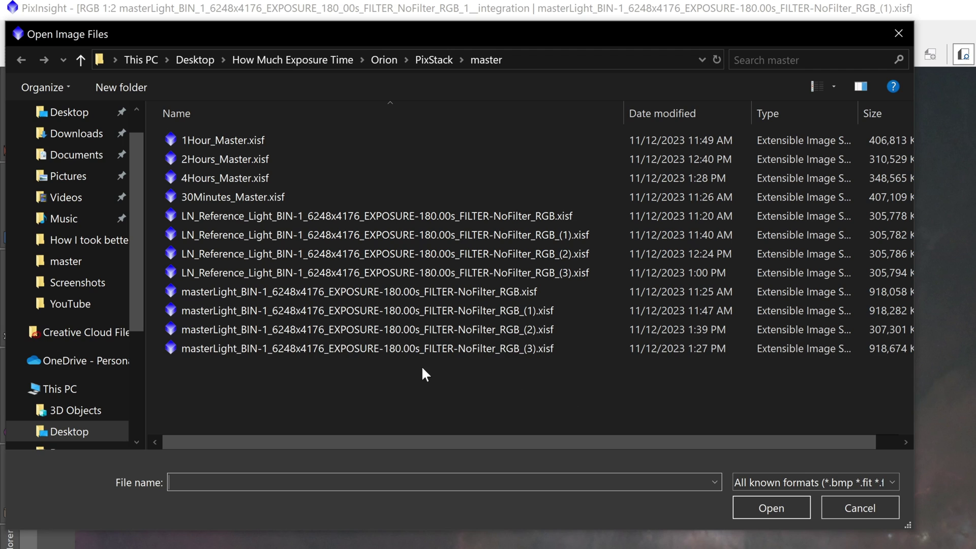
click(411, 348)
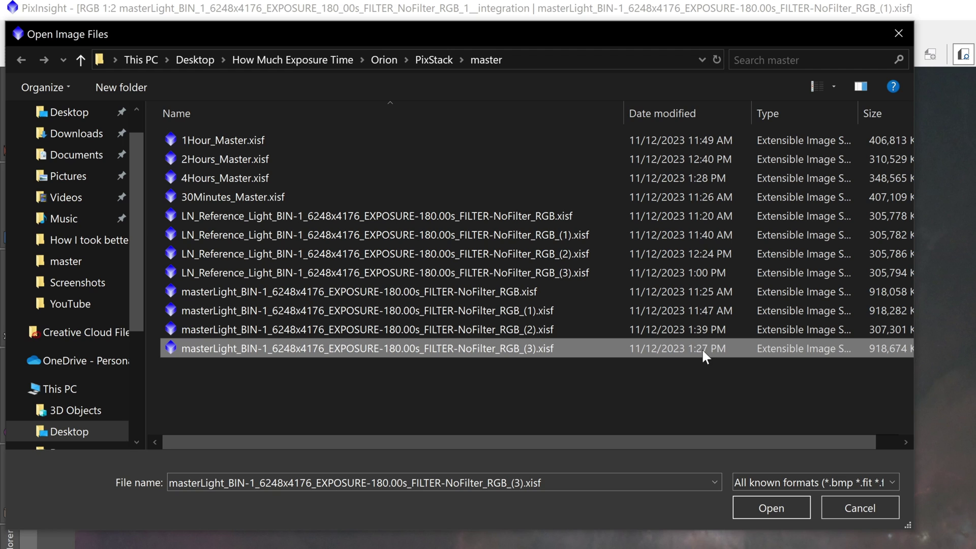
click(666, 179)
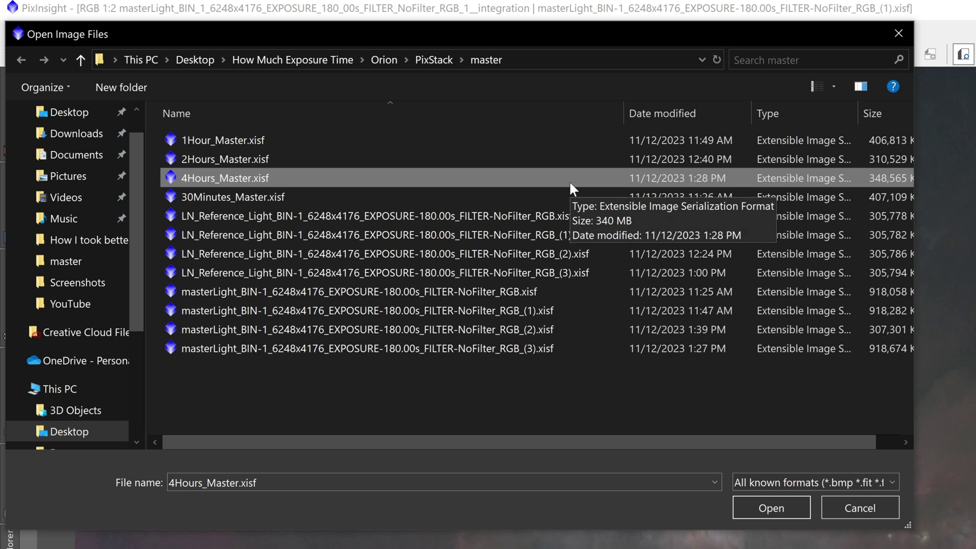
click(532, 351)
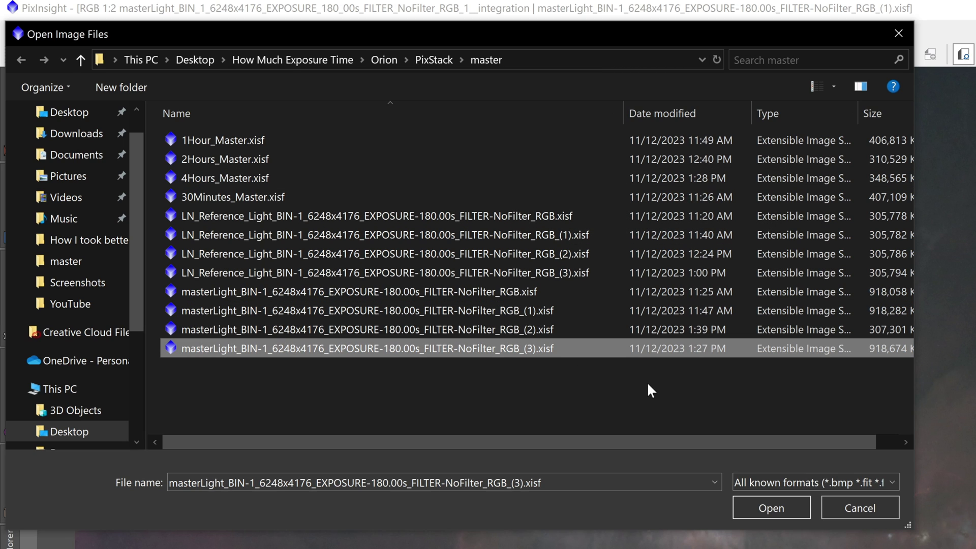
click(774, 504)
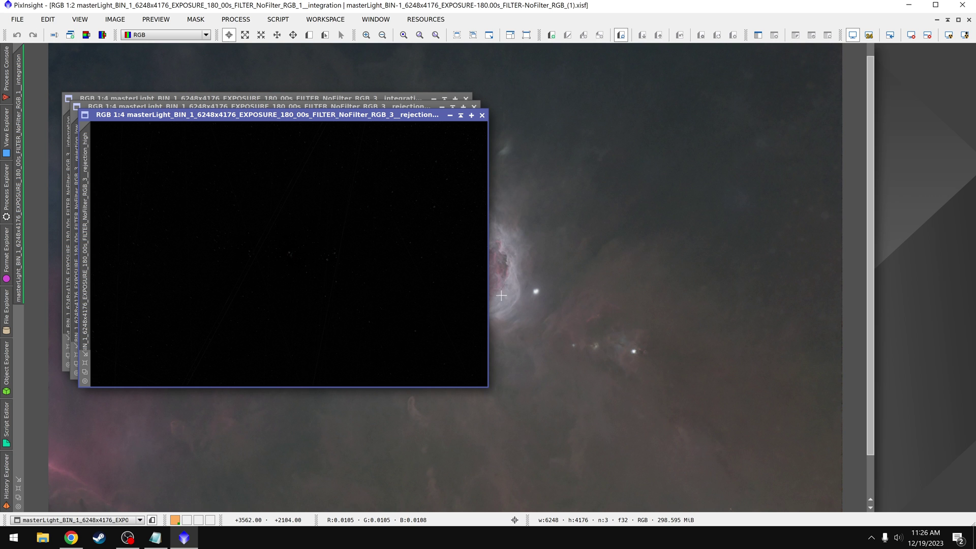
- Auto-stretch the high rejection, low rejection and integration views with STF
key(ctrl+a)
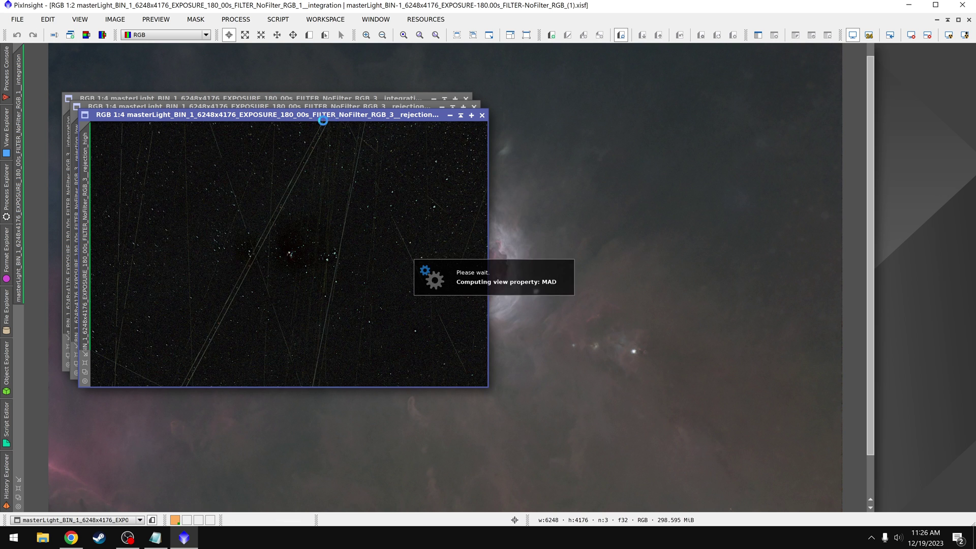
drag(316, 115, 640, 137)
key(ctrl+a)
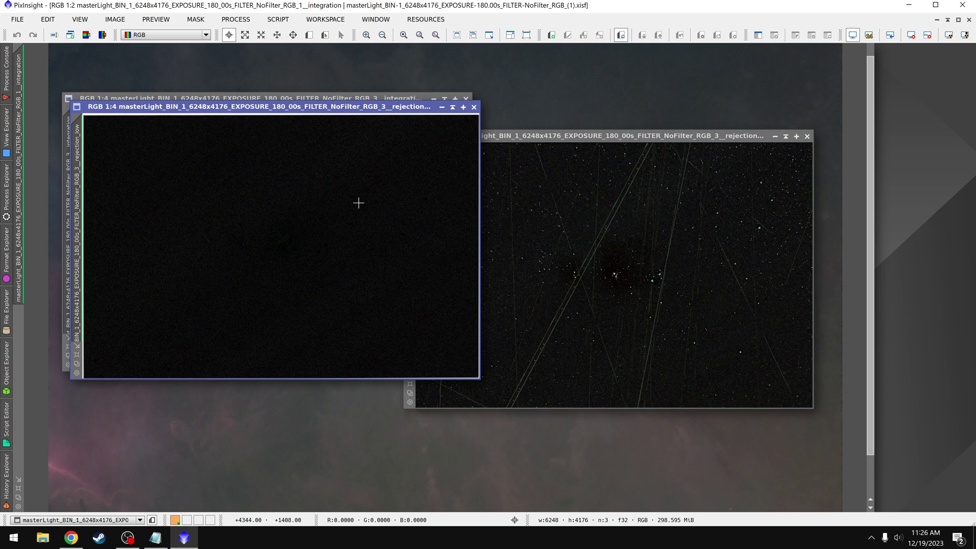
drag(277, 112, 624, 189)
click(334, 99)
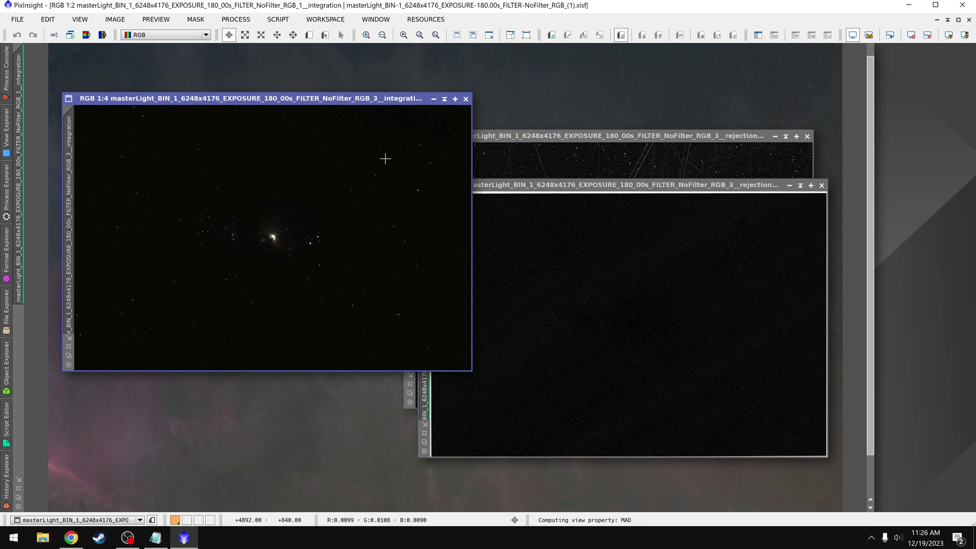
key(ctrl+a)
scroll(413, 232, down, 1)
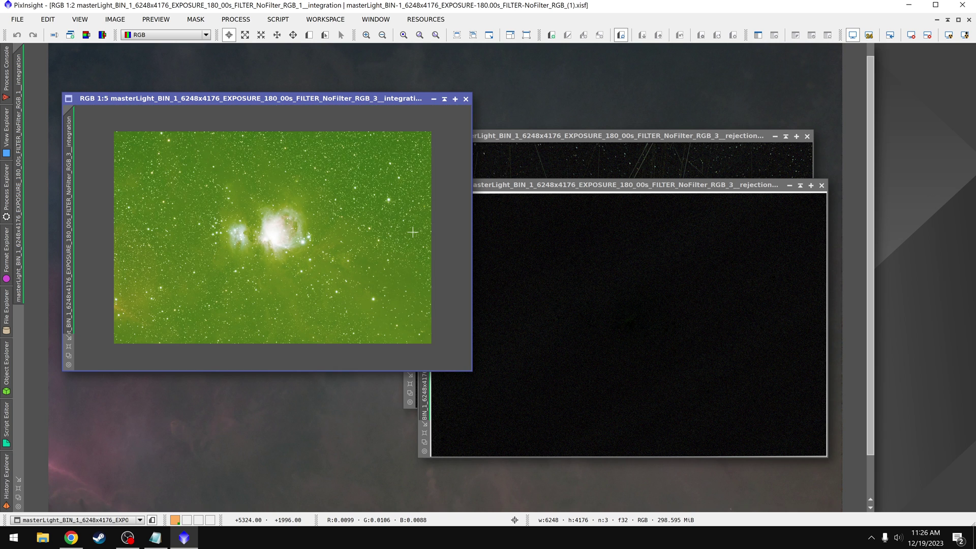
scroll(413, 232, up, 1)
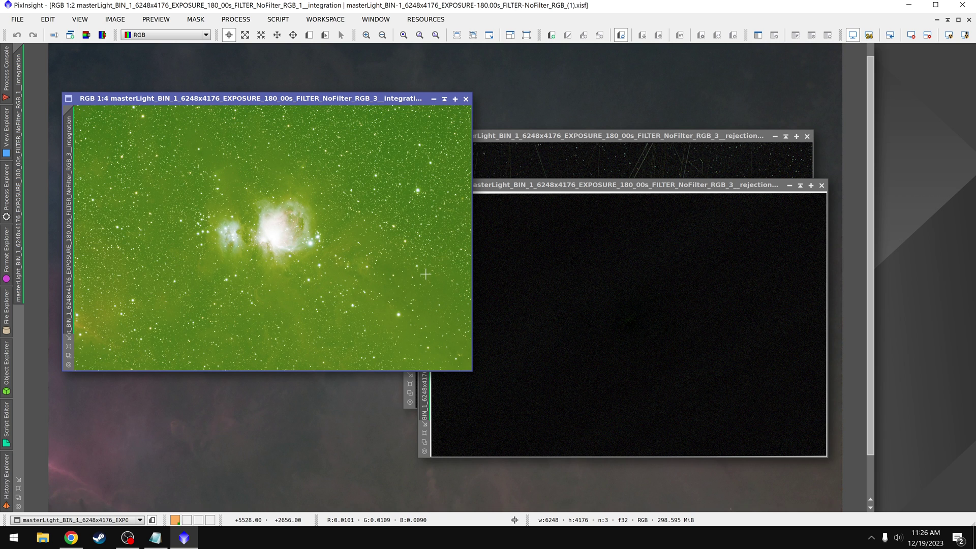
- Arrange the maps beside the integration, close rejection_low, and zoom rejection_high in and out
drag(656, 185, 348, 142)
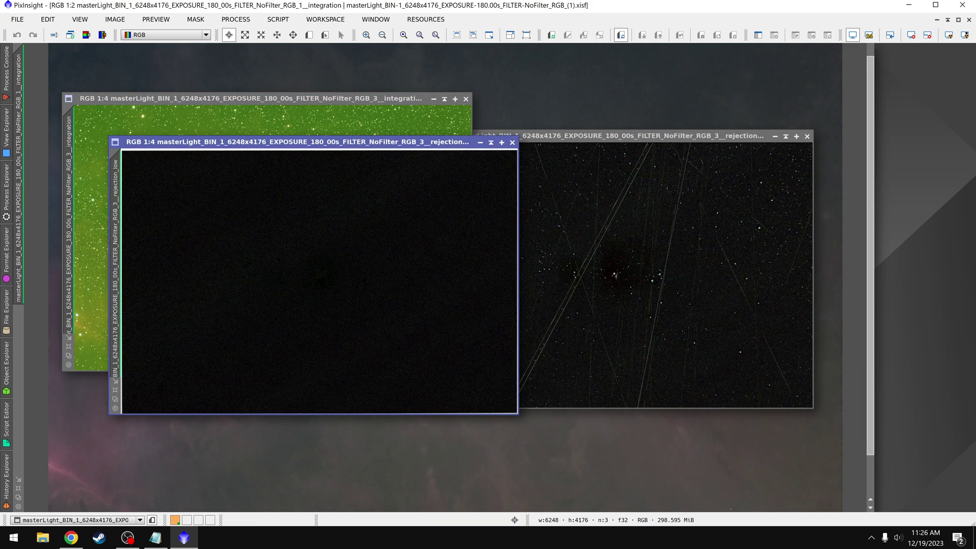
drag(643, 136, 660, 141)
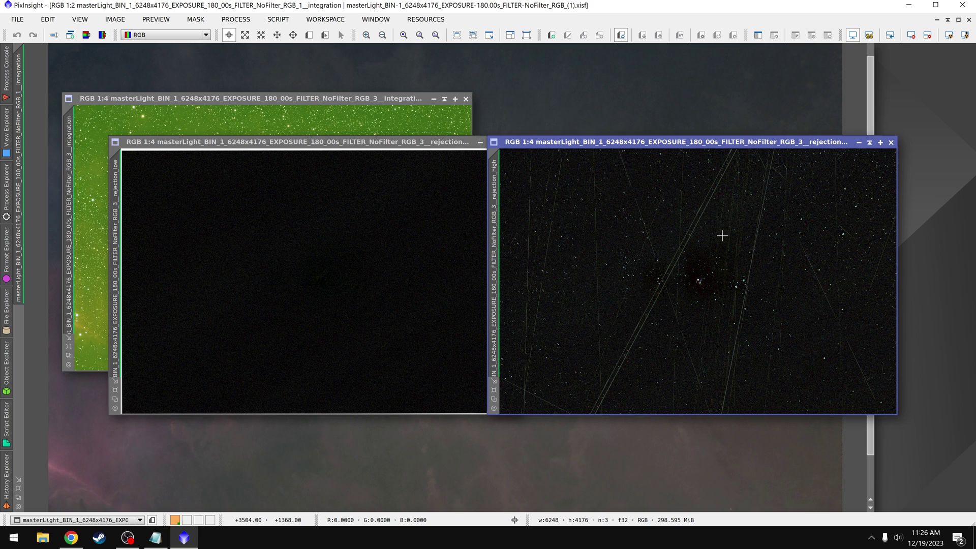
key(ctrl+Tab)
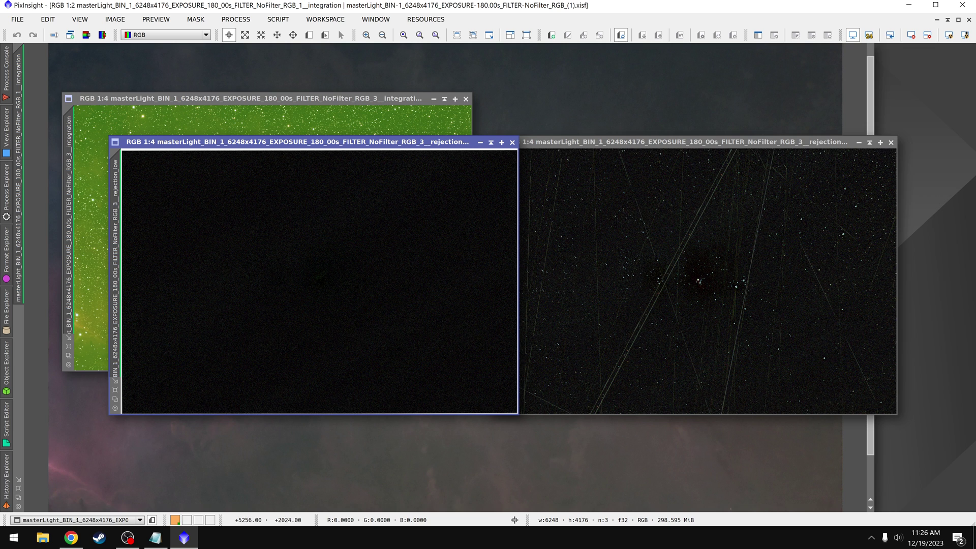
click(512, 142)
drag(641, 146, 573, 155)
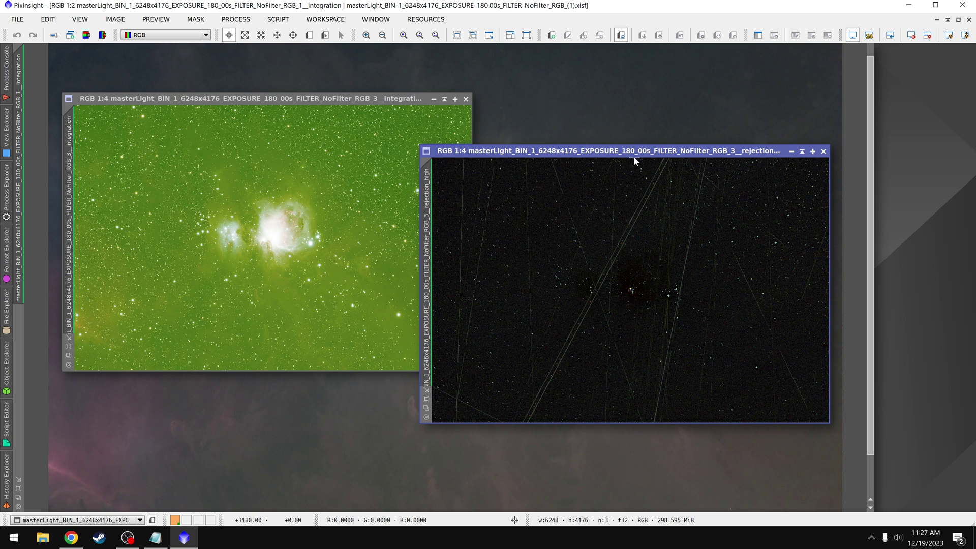
scroll(689, 278, up, 2)
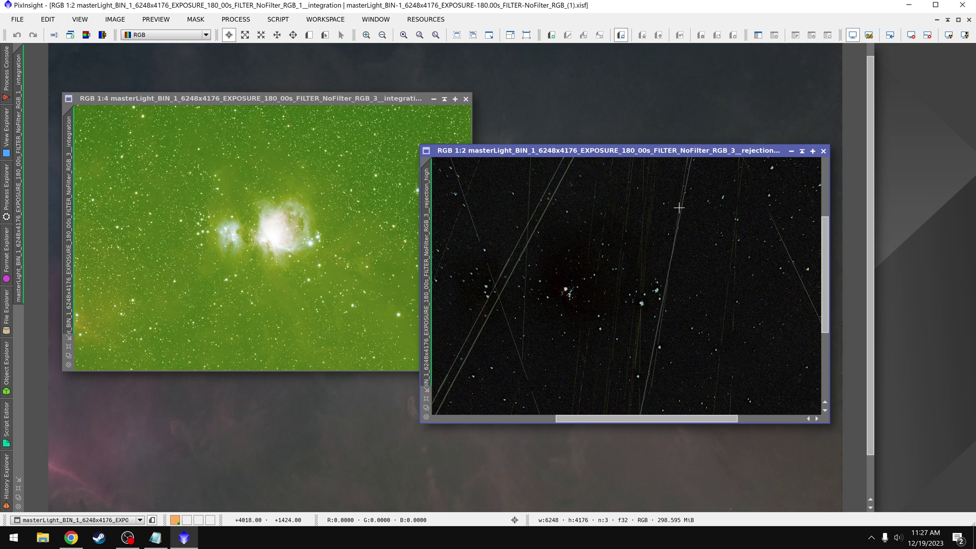
scroll(651, 260, down, 2)
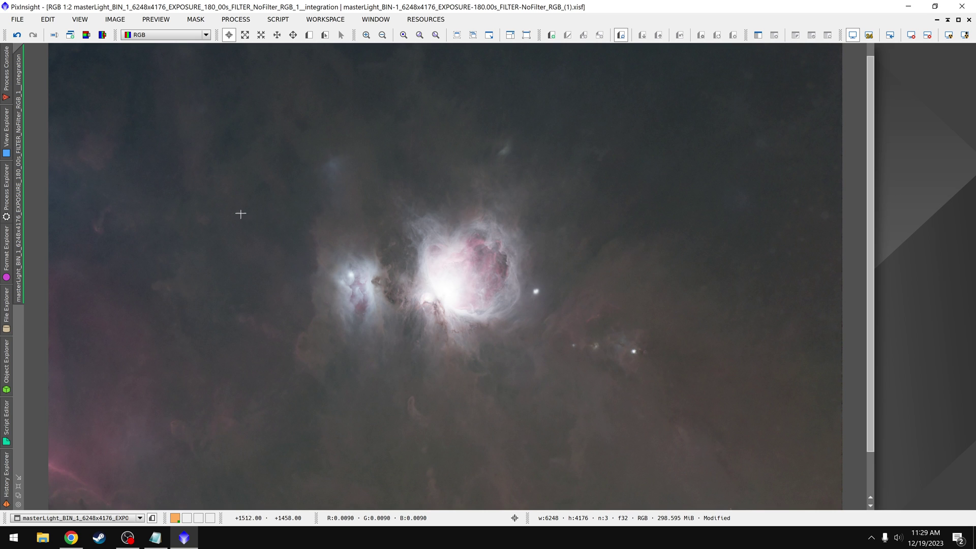
- Open StarXTerminator 2.2.0 from Recently Used processes and move its dialog right
click(6, 188)
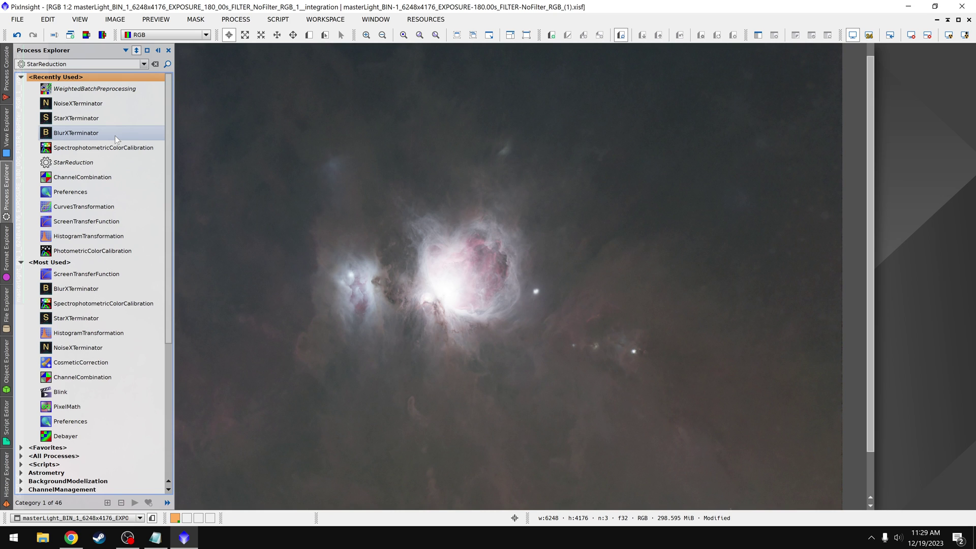
click(103, 120)
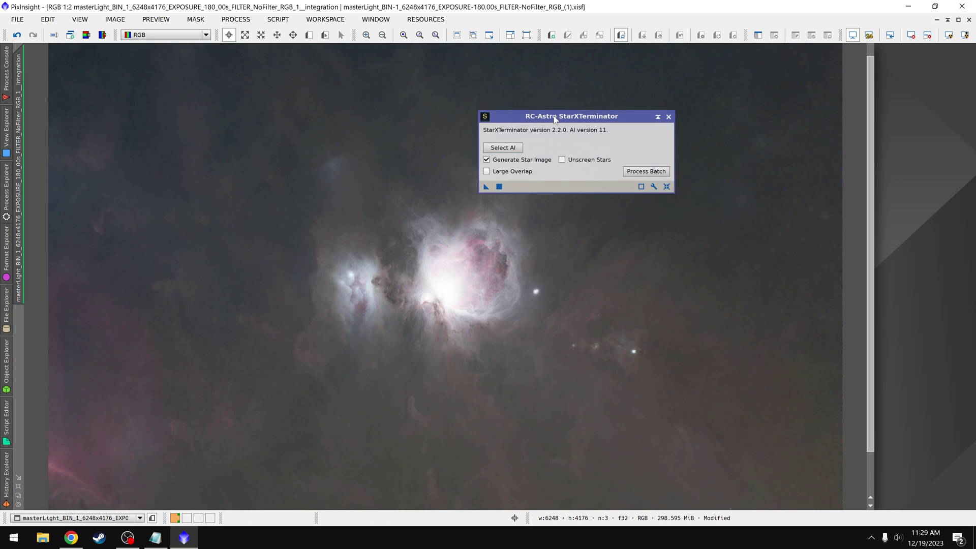
drag(569, 116, 712, 128)
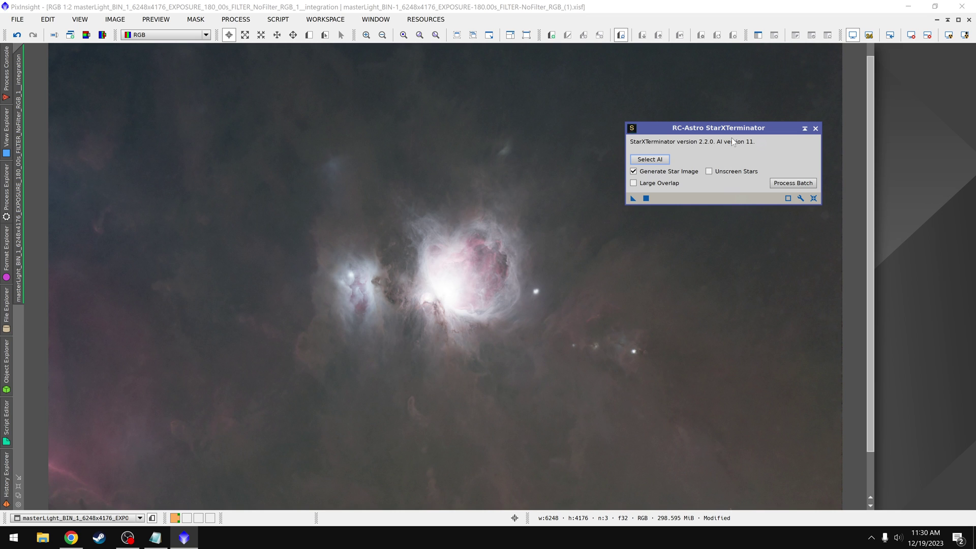
- Go to the PixInsight installation folder from the desktop shortcut
key(super+d)
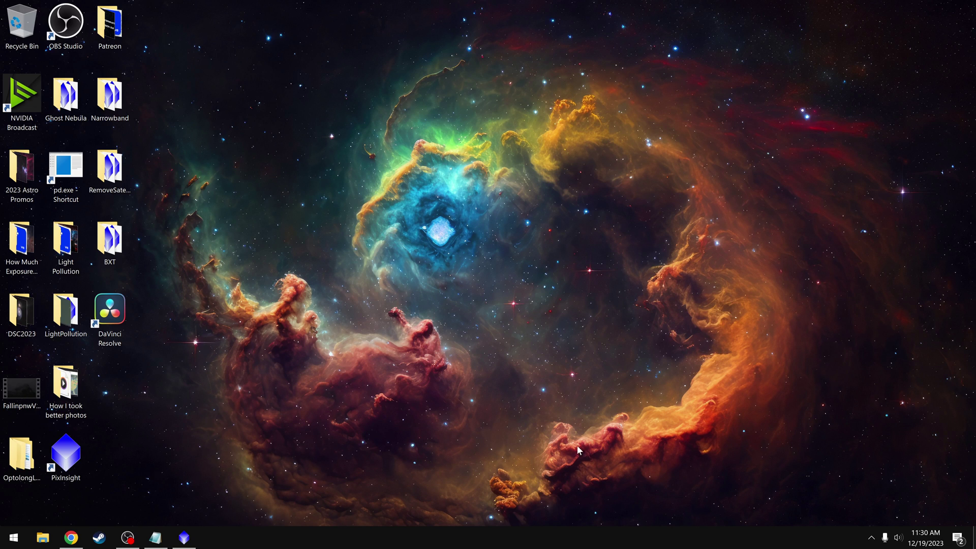
right_click(68, 449)
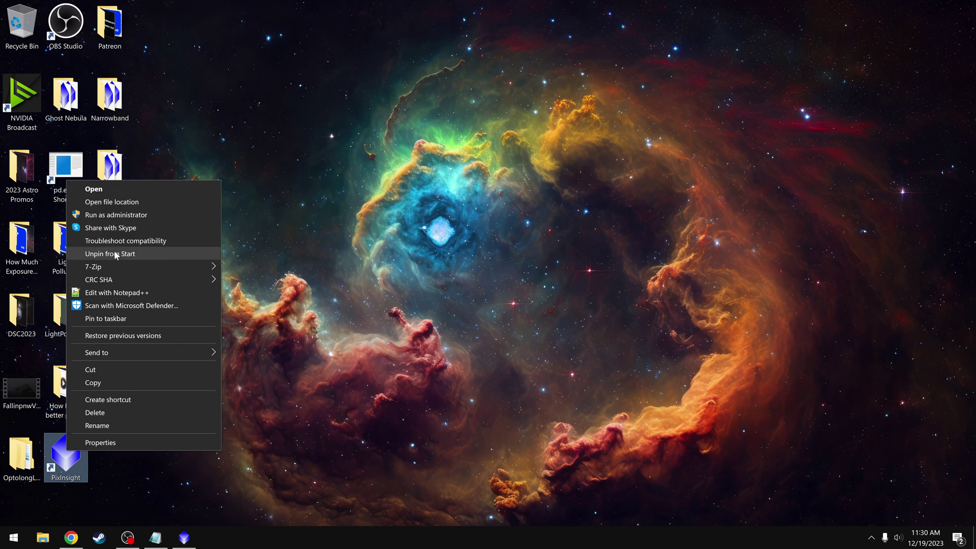
click(123, 202)
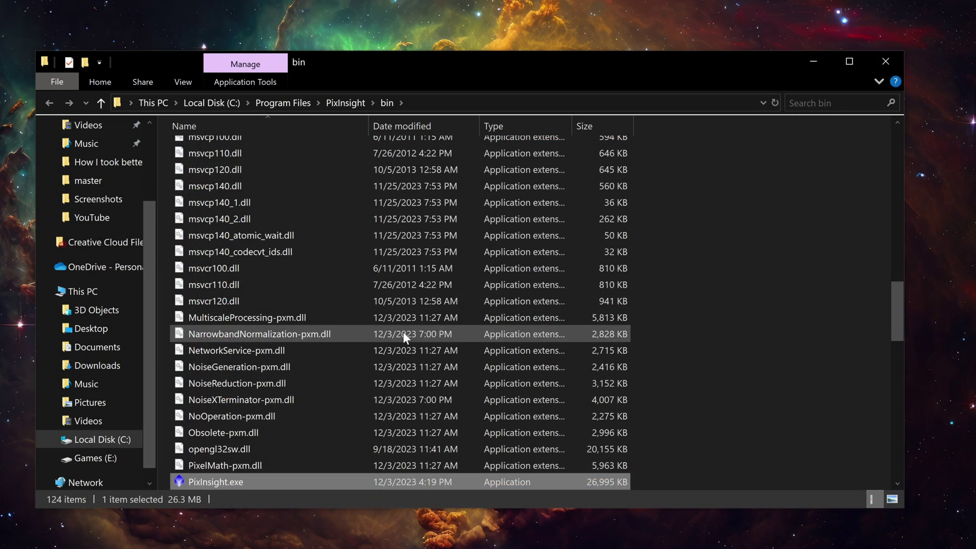
scroll(465, 298, up, 7)
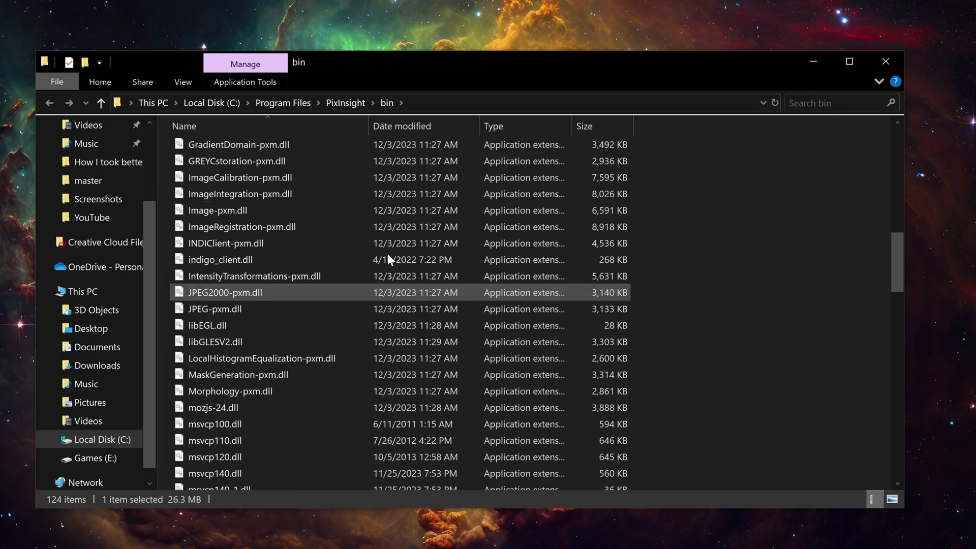
click(343, 104)
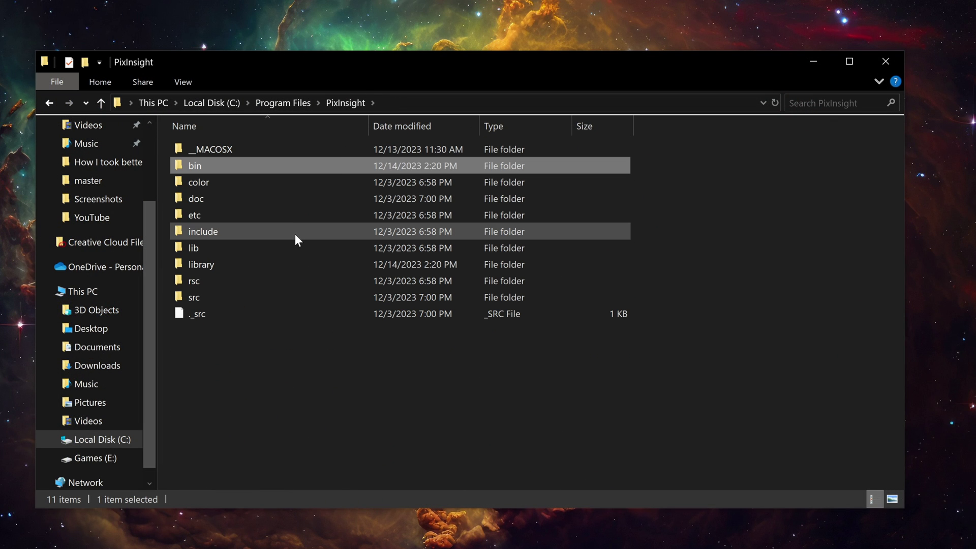
- Open the bin folder and select the 482 MB tensorflow.dll file
mouse_move(323, 264)
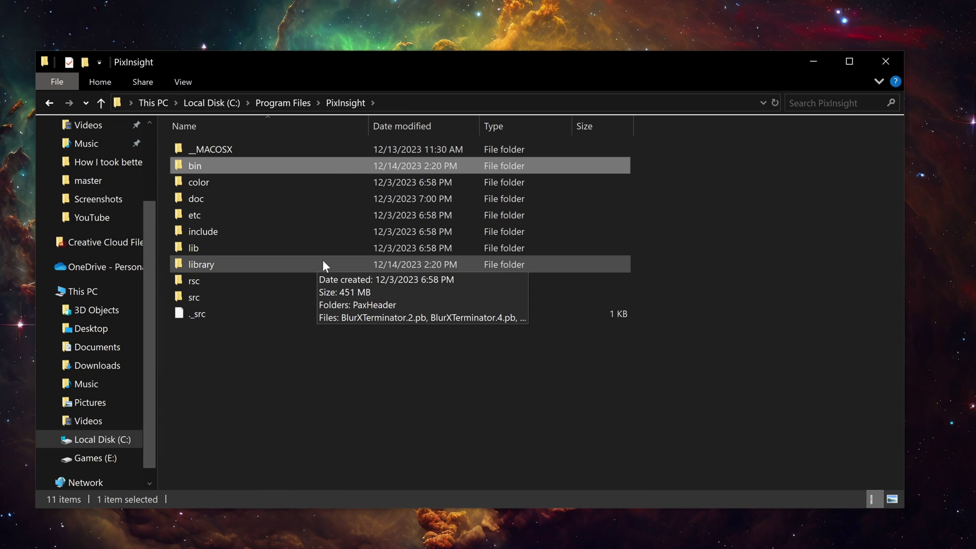
double_click(284, 165)
scroll(391, 286, down, 15)
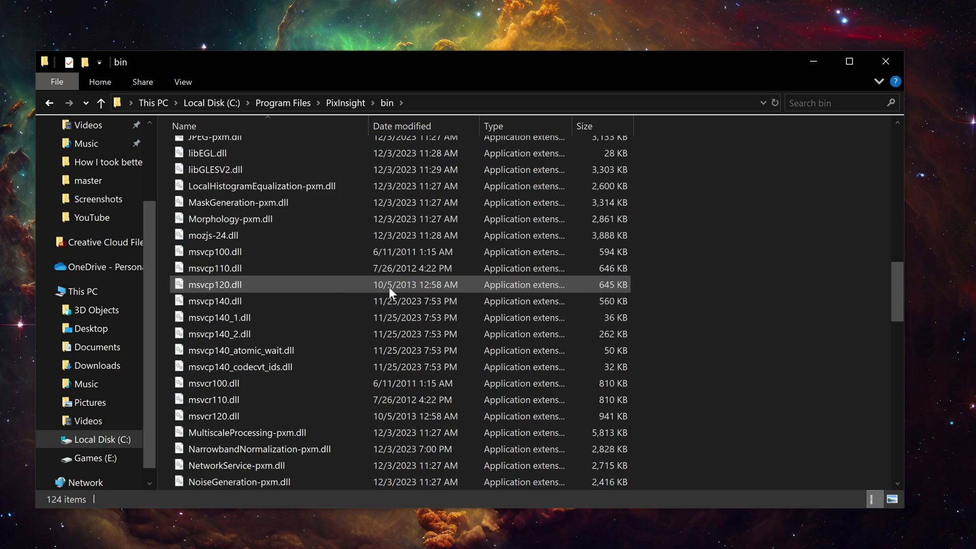
scroll(389, 287, down, 6)
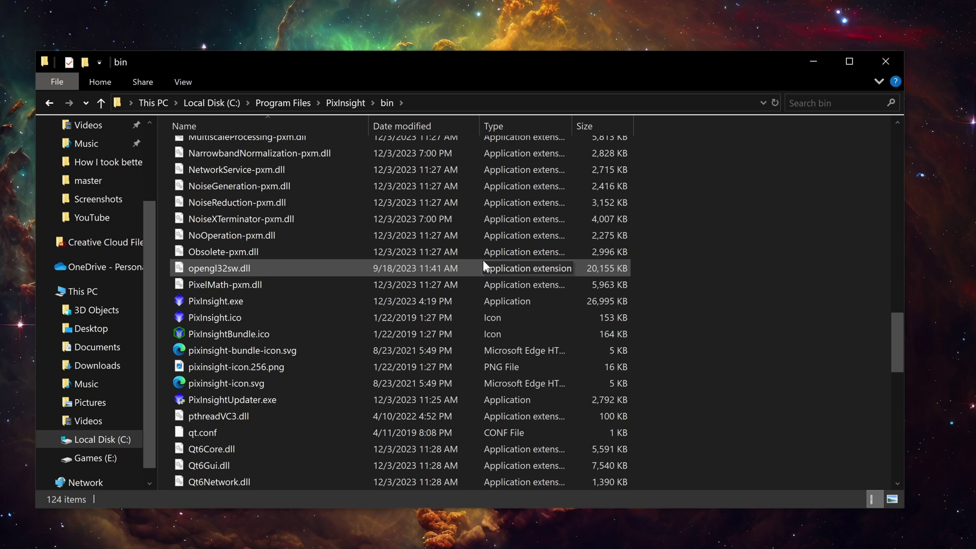
scroll(404, 295, up, 2)
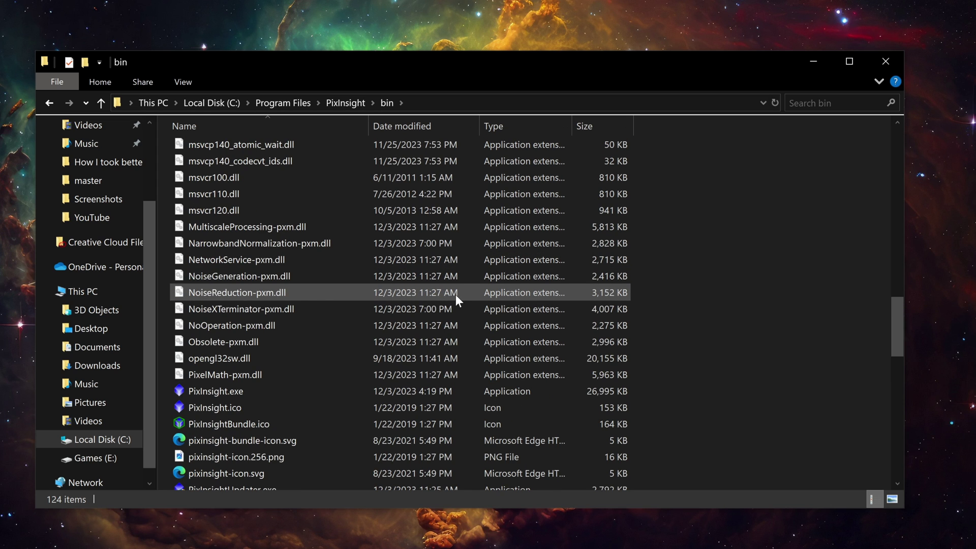
scroll(455, 295, up, 10)
scroll(454, 295, down, 20)
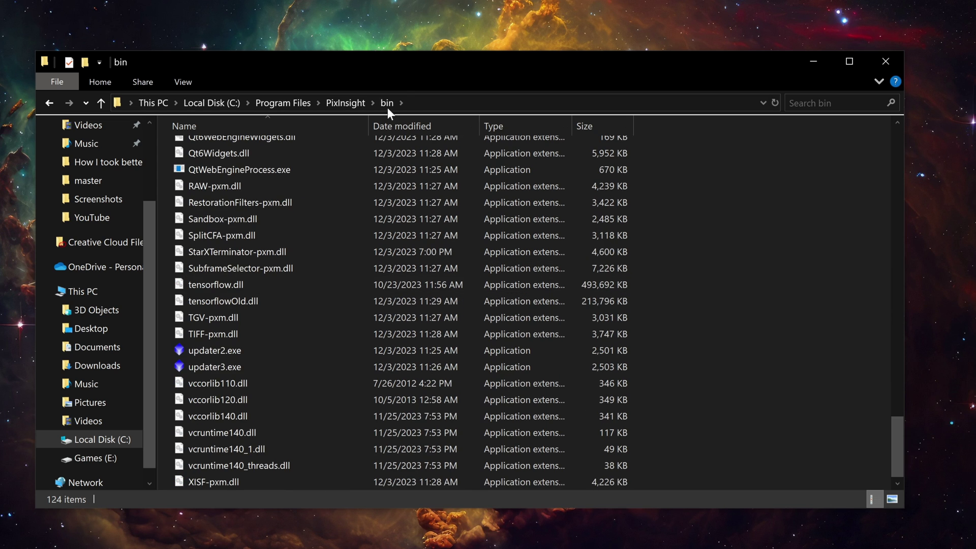
click(250, 284)
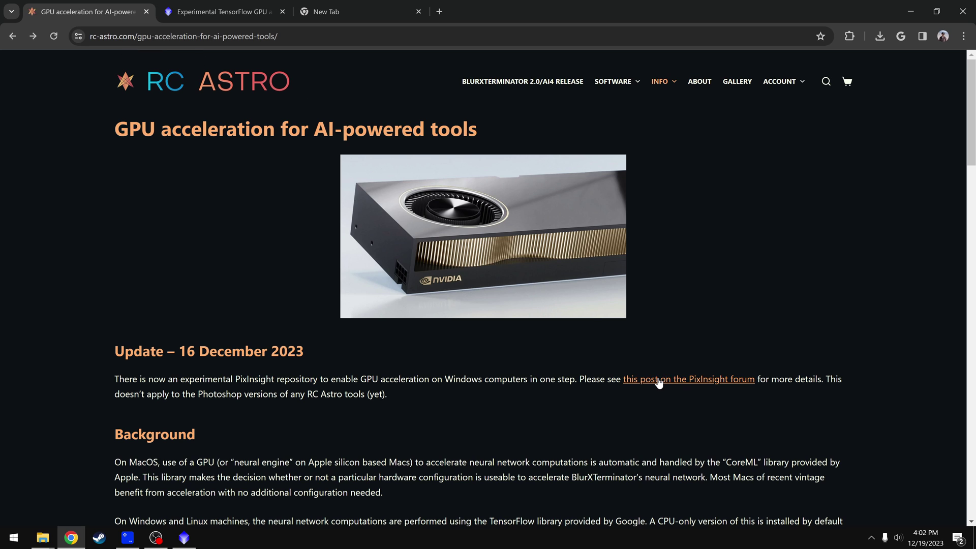
- Copy the GPU TensorFlow repository link from the forum thread and return to PixInsight
click(224, 12)
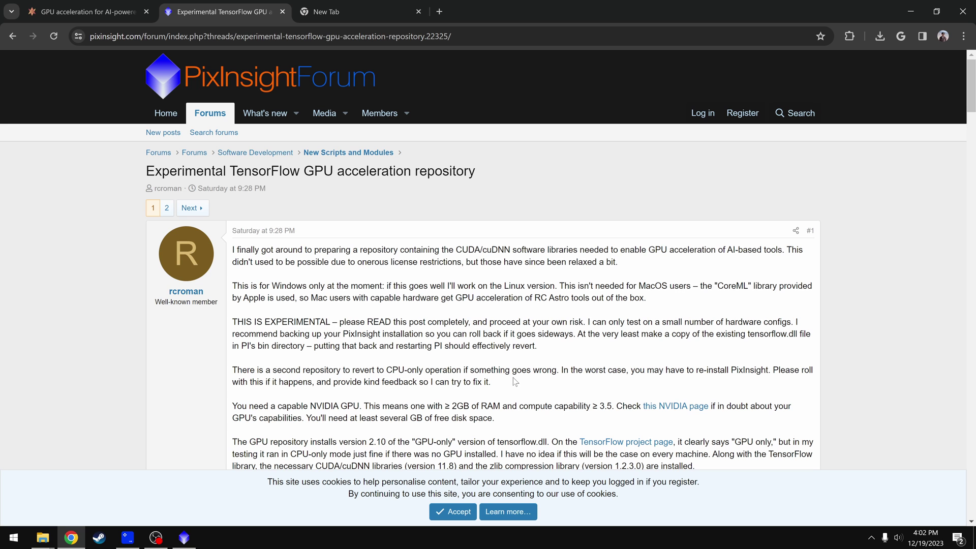
drag(232, 322, 326, 321)
scroll(326, 322, down, 5)
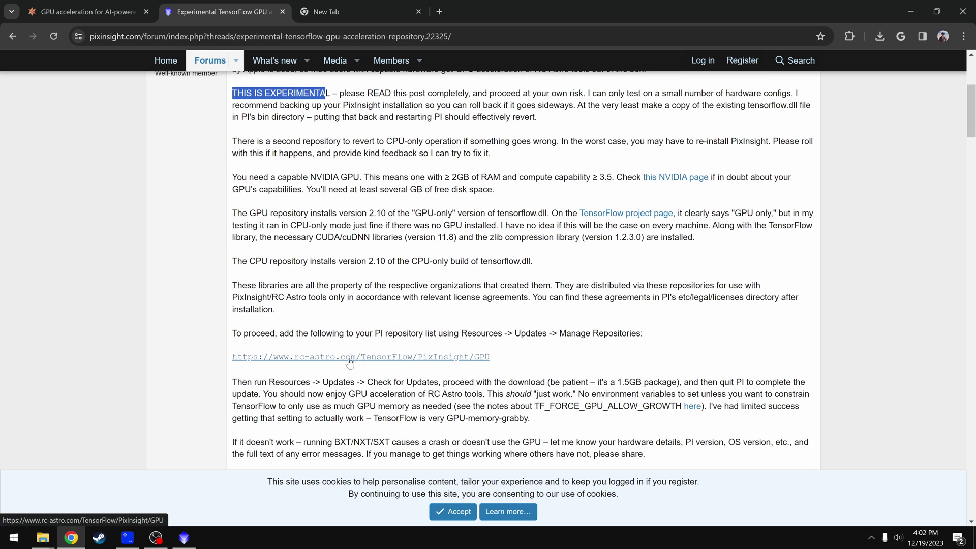
right_click(377, 361)
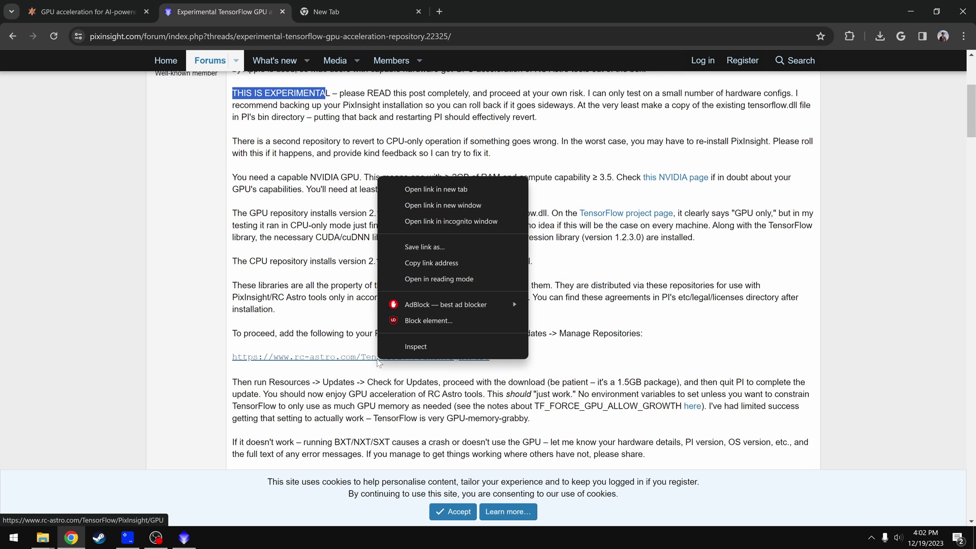
click(451, 263)
click(184, 537)
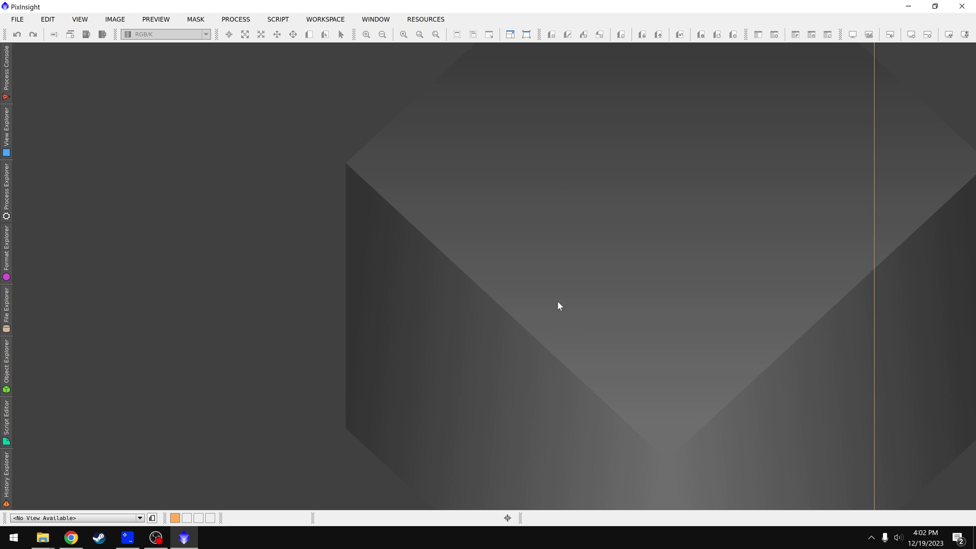
click(430, 19)
mouse_move(450, 84)
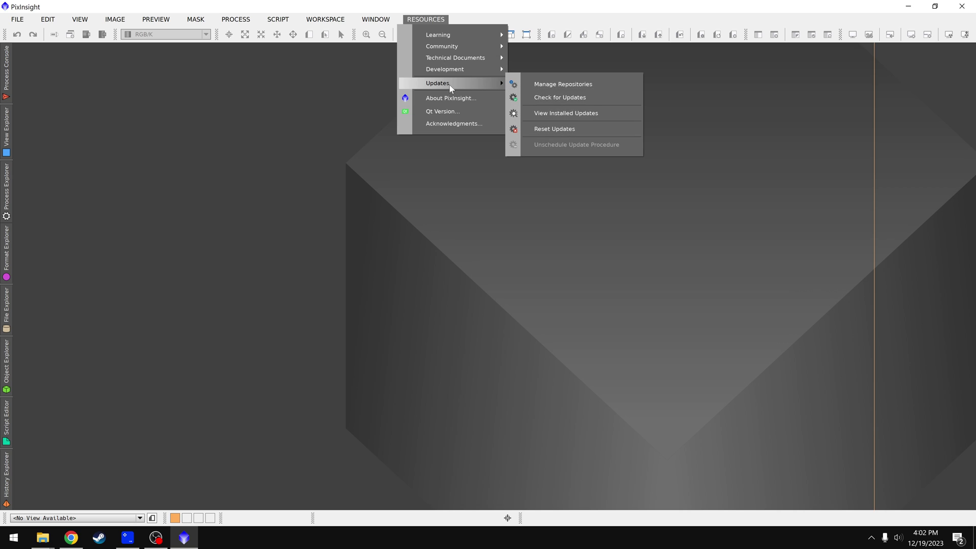
click(602, 84)
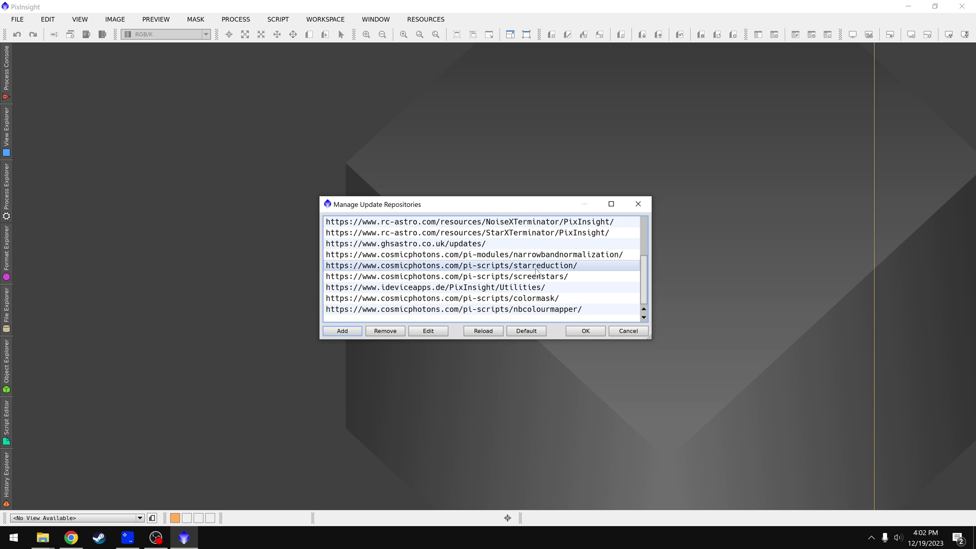
click(509, 270)
scroll(546, 268, up, 1)
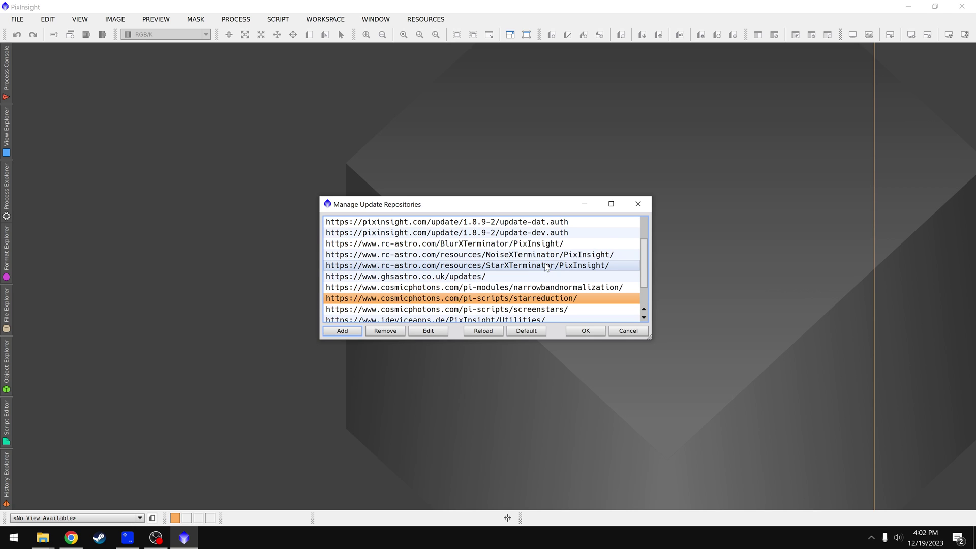
click(531, 256)
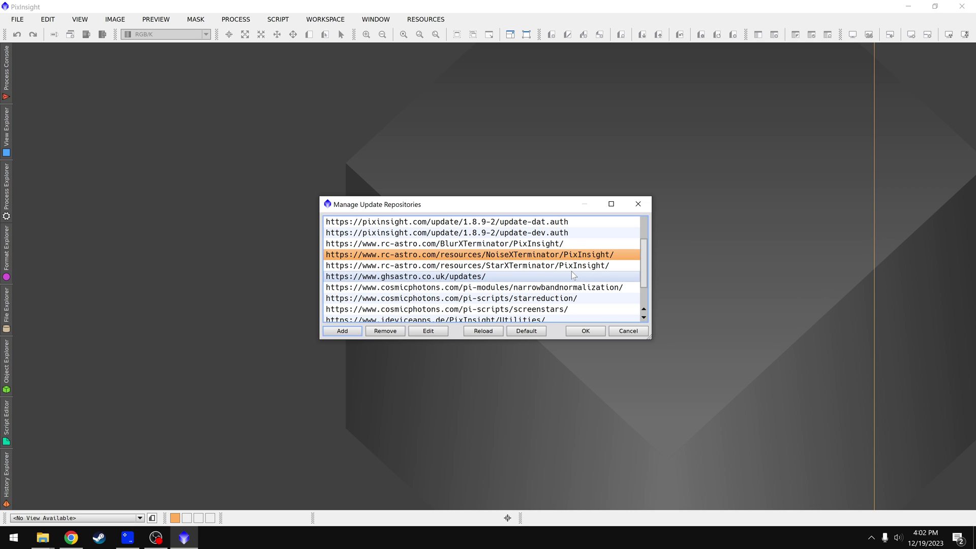
scroll(573, 275, down, 1)
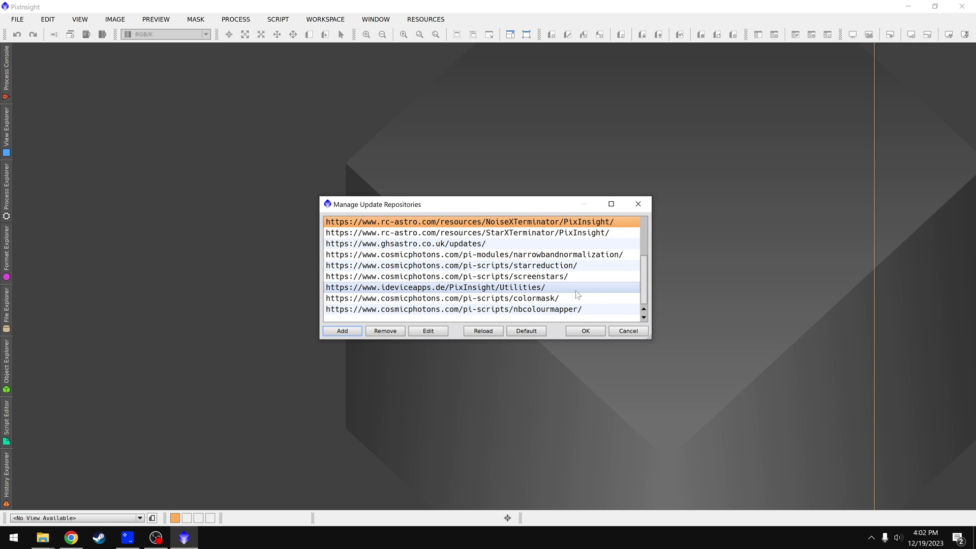
click(347, 329)
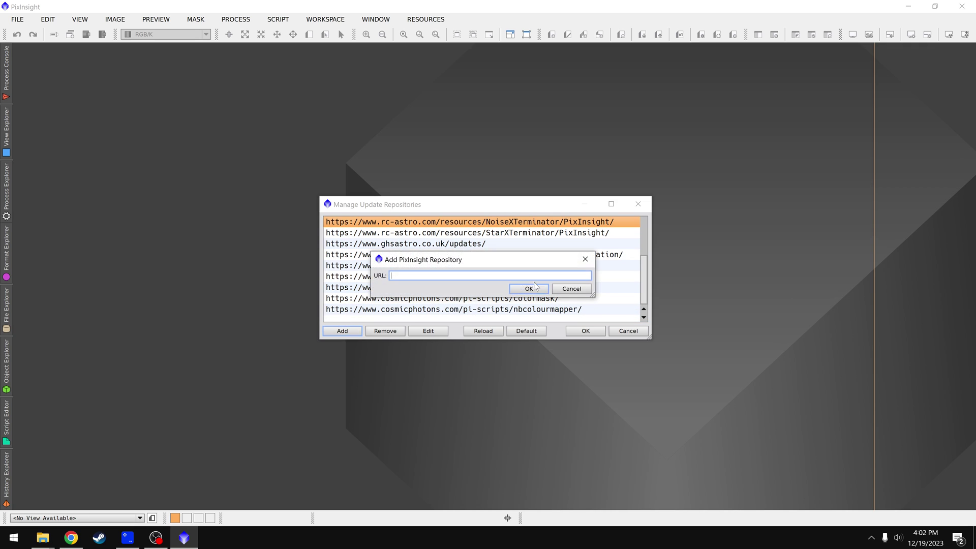
key(ctrl+v)
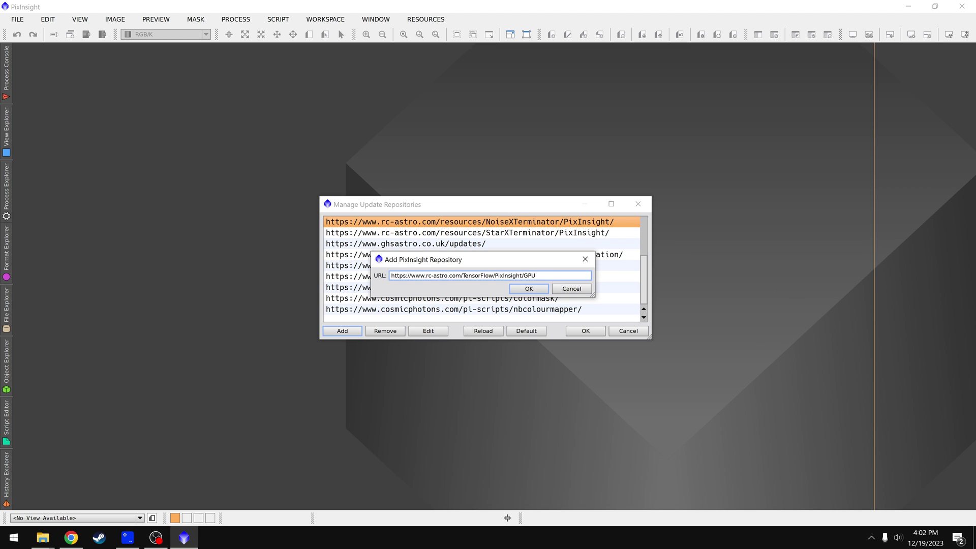
key(Return)
click(590, 330)
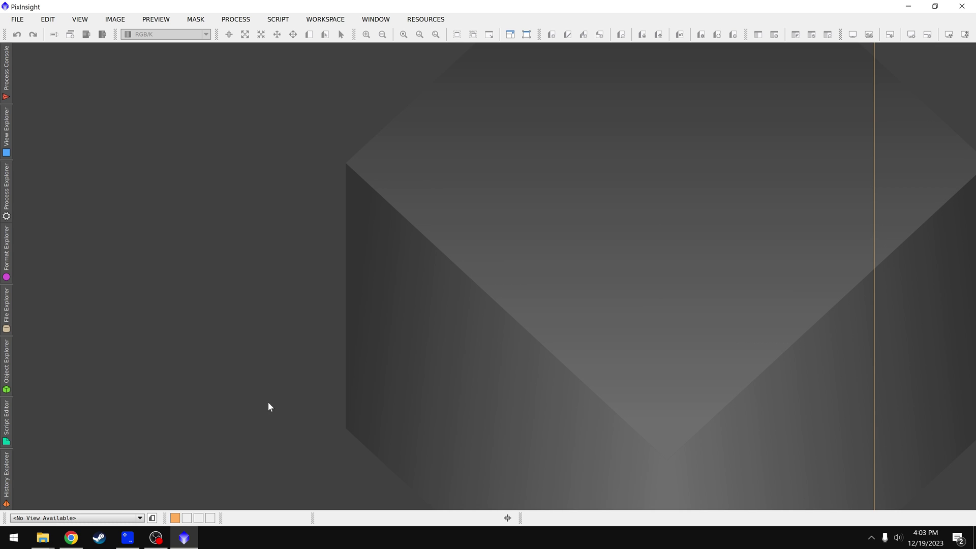
- Highlight forum post #20 on duplicate CUDA/cuDNN libraries, then return to the RC Astro page
click(74, 540)
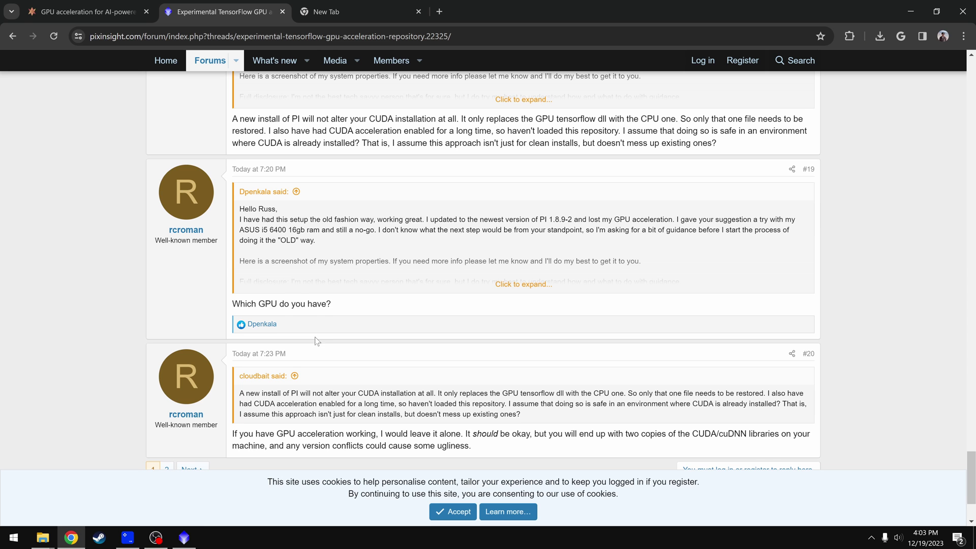
scroll(315, 337, down, 3)
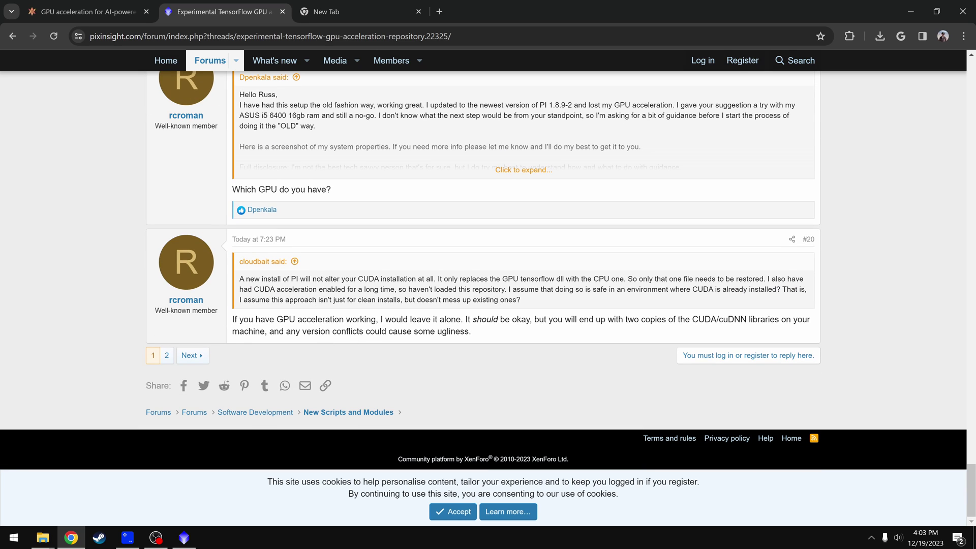
drag(239, 320, 401, 319)
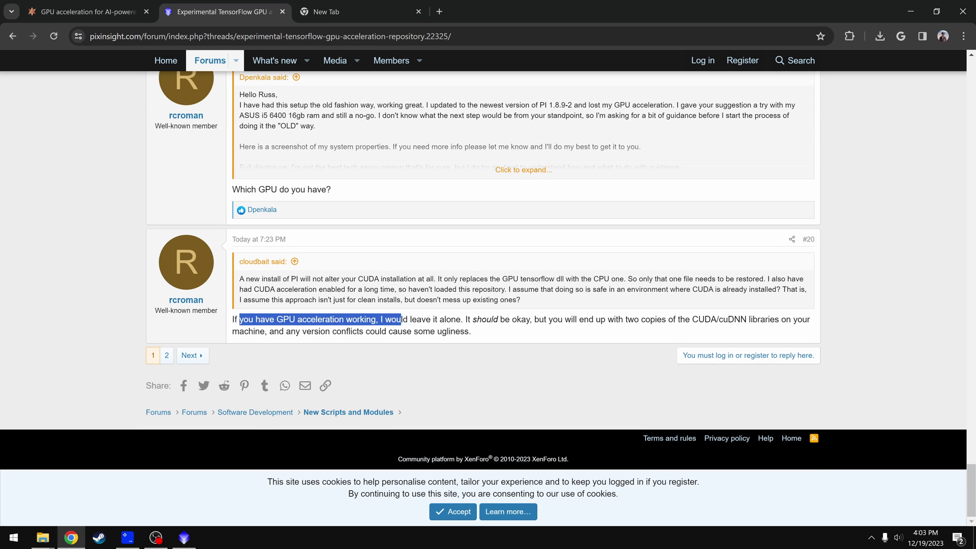
drag(402, 319, 749, 319)
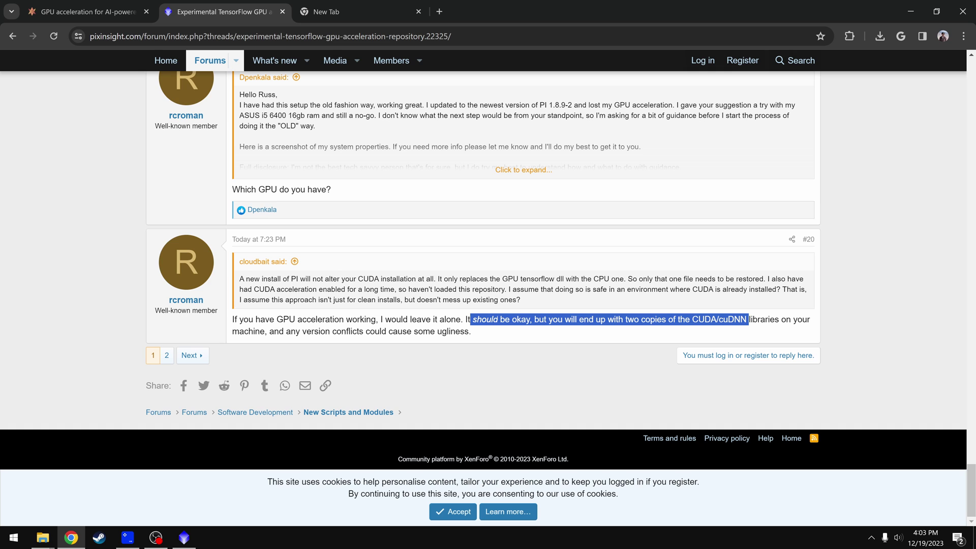
key(ctrl+shift+Tab)
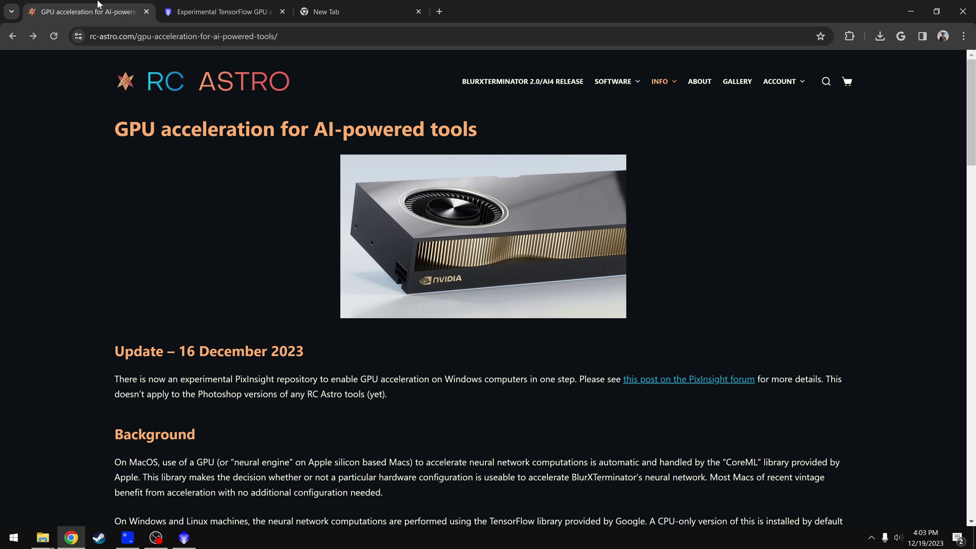